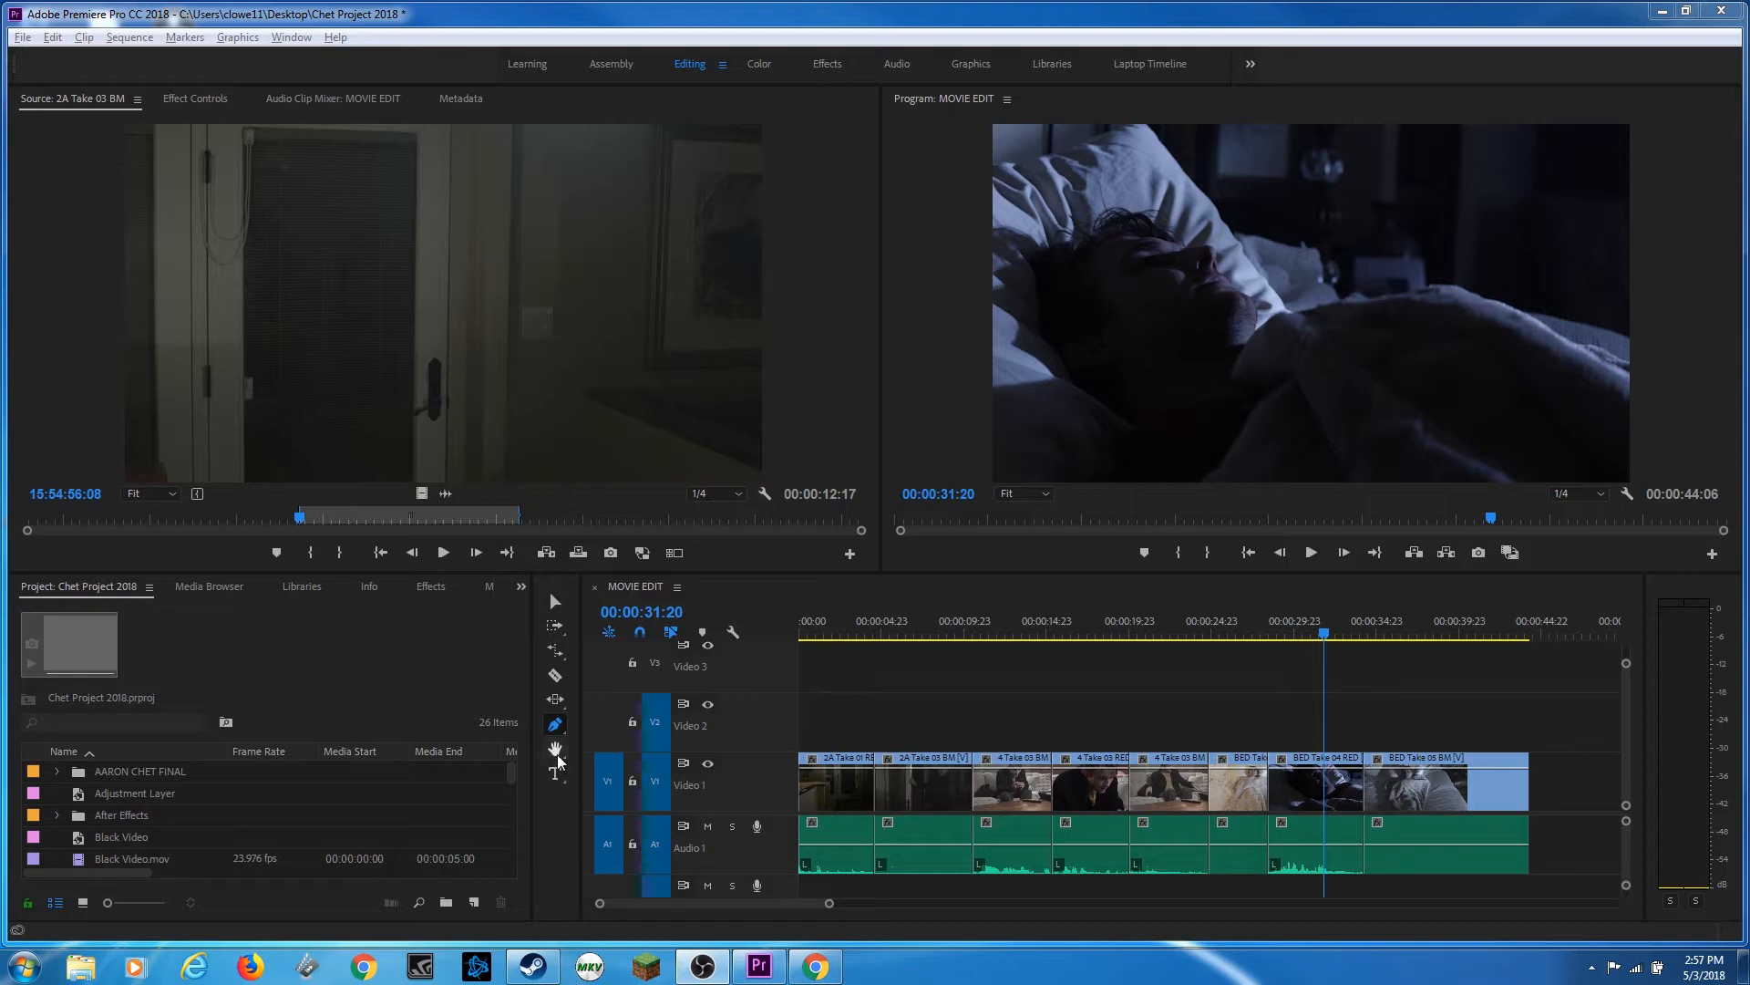
Step: Review the Hand/Zoom tool flyout, return to the Selection Tool, then activate the Hand Tool with H
left_click(557, 751)
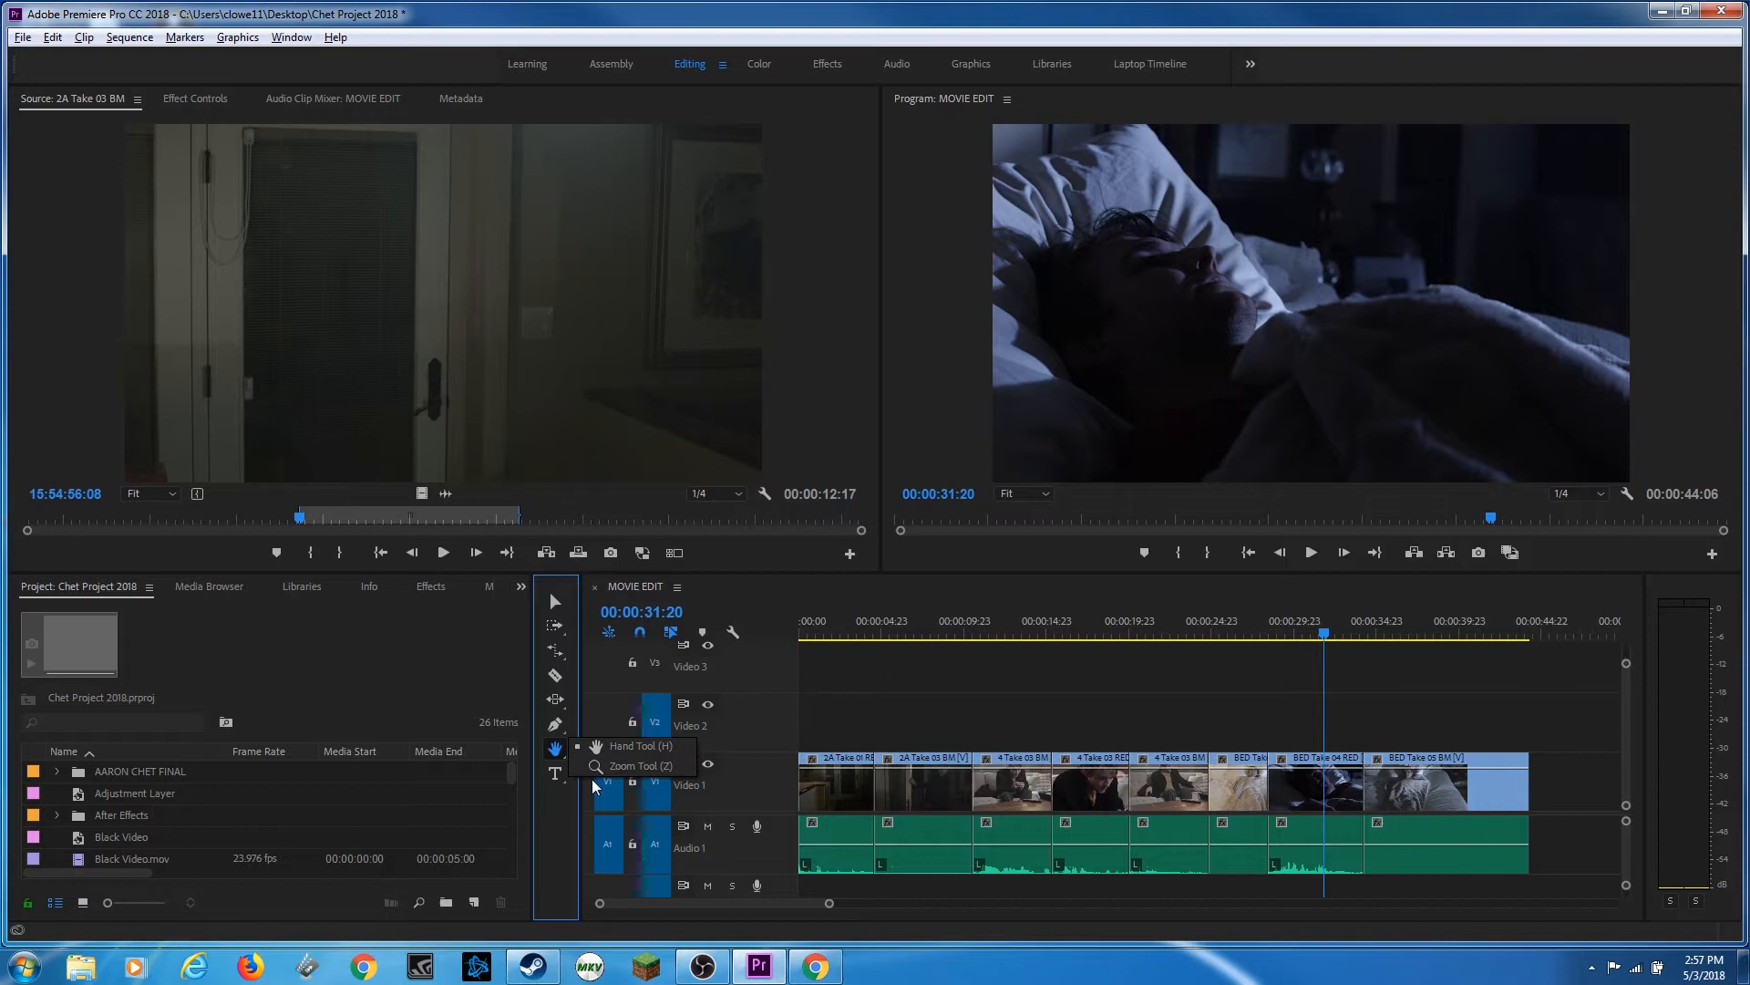
left_click(550, 806)
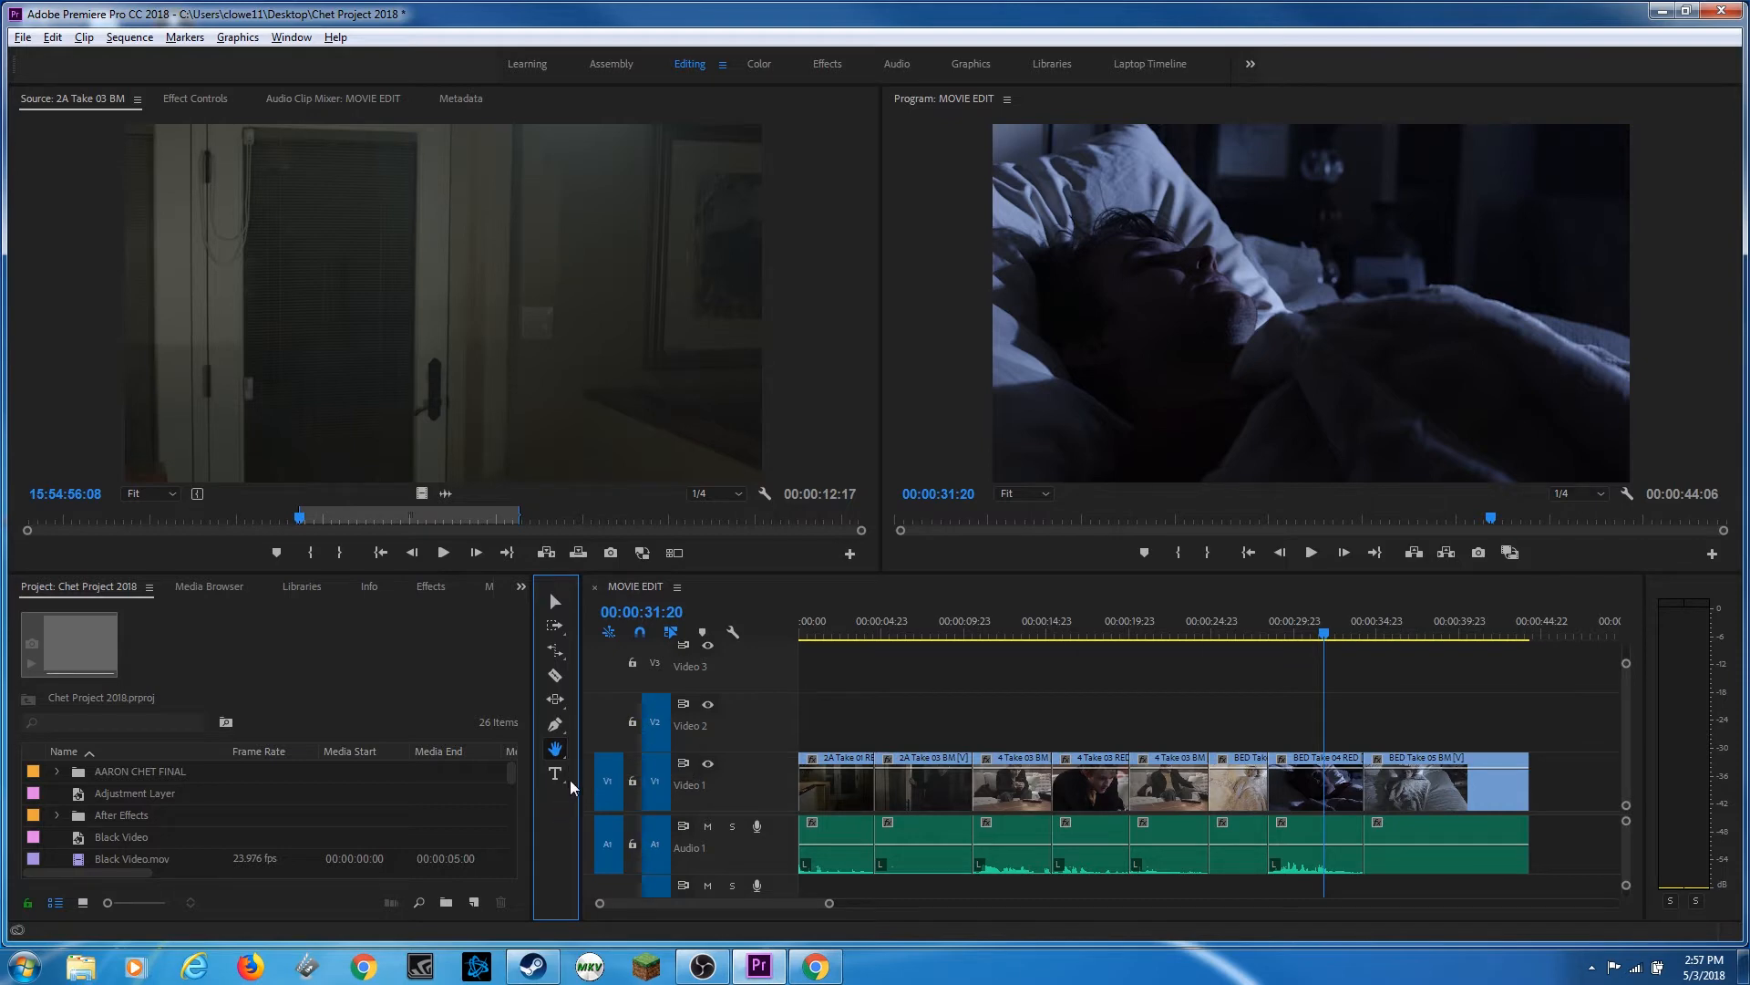
left_click(555, 603)
key("h")
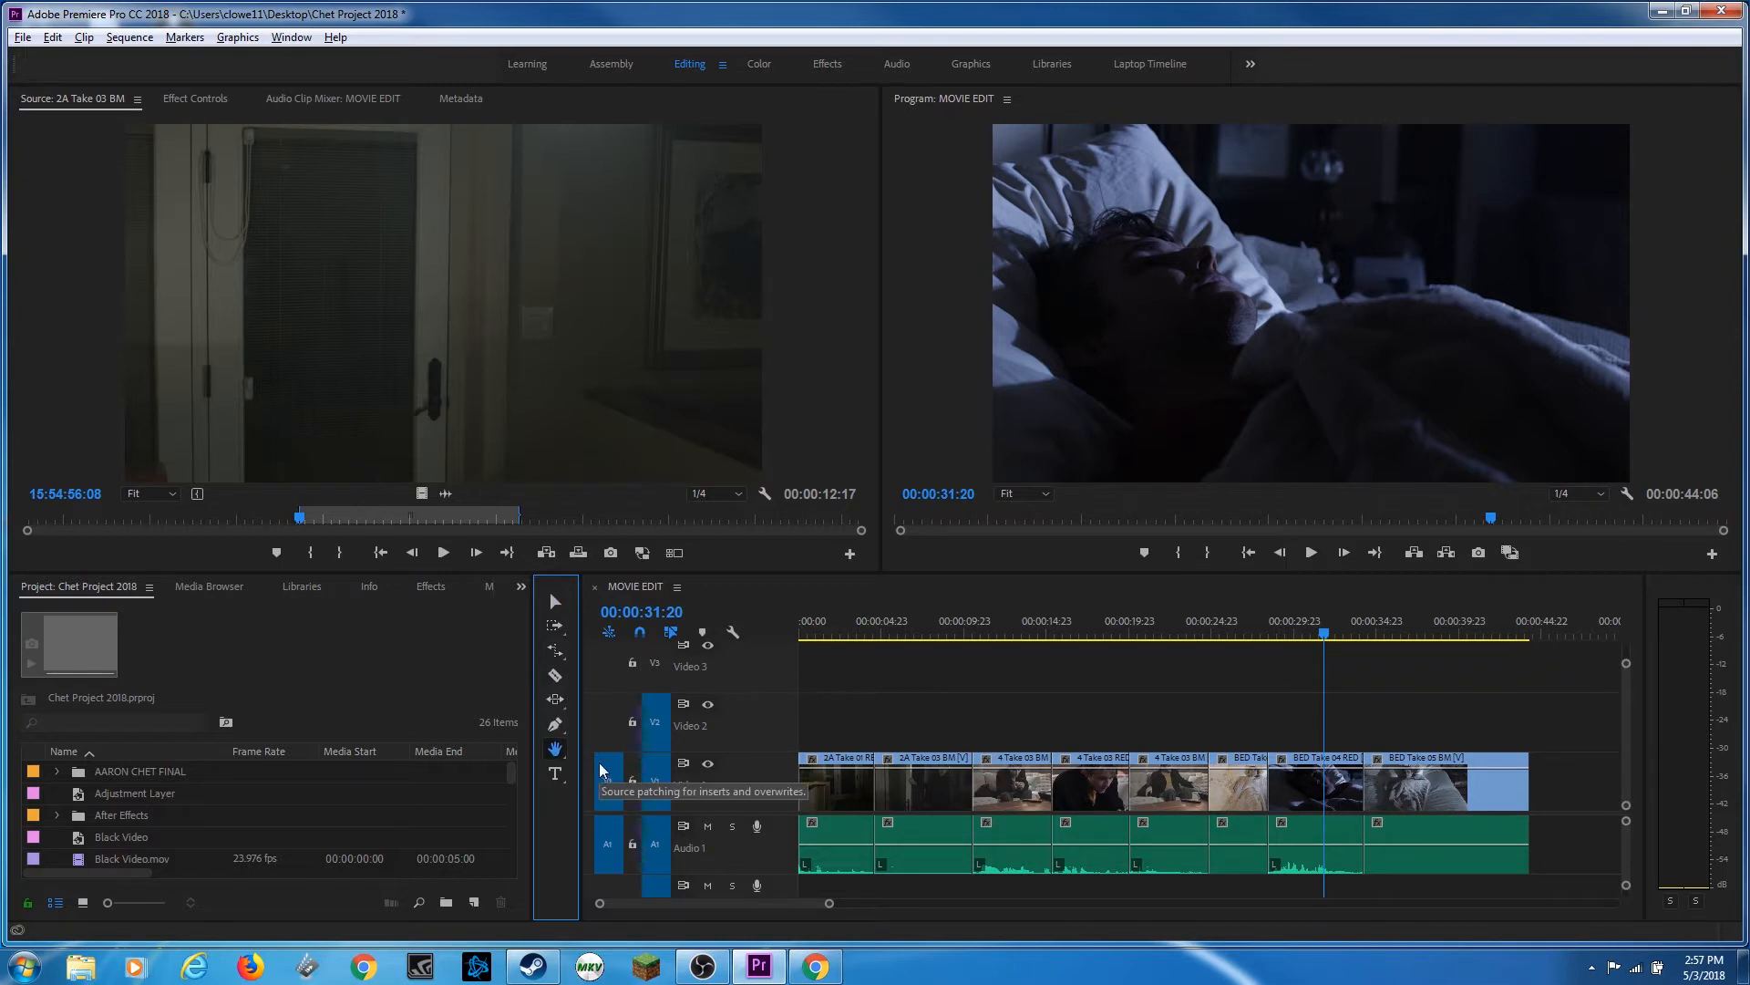
left_click(599, 761)
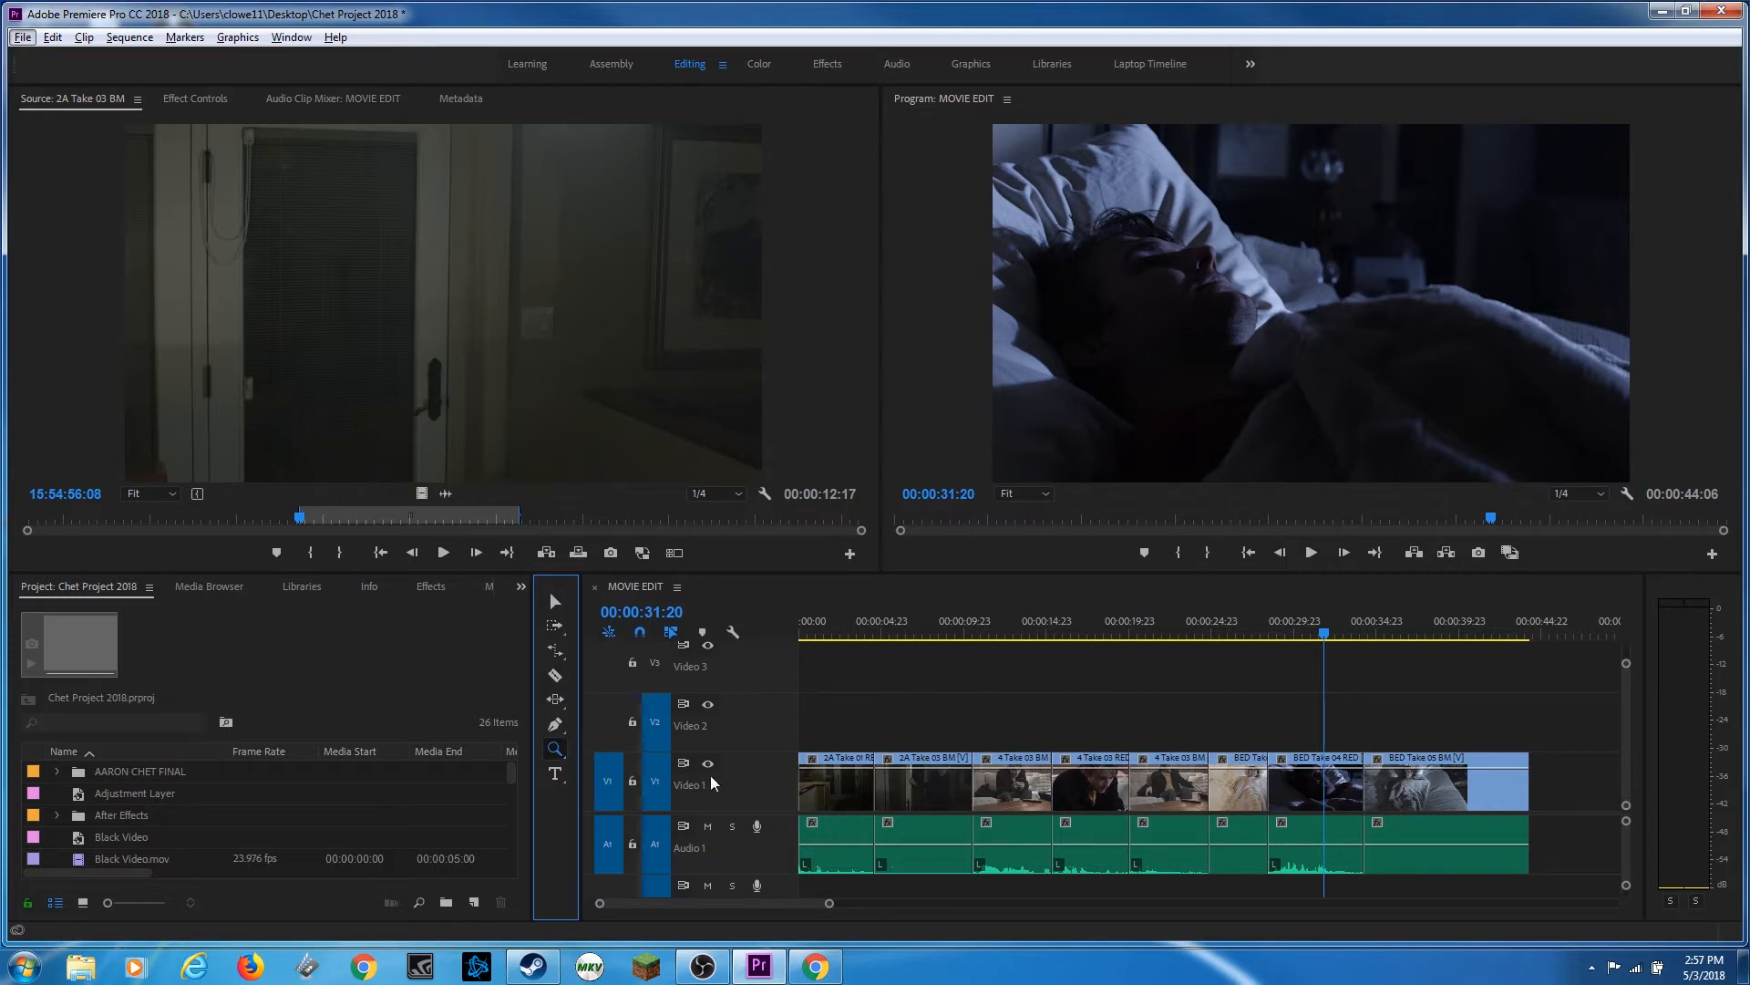
Step: Move the playhead to 00:00:22:00 on the MOVIE EDIT timeline
left_click(558, 749)
left_click(1050, 695)
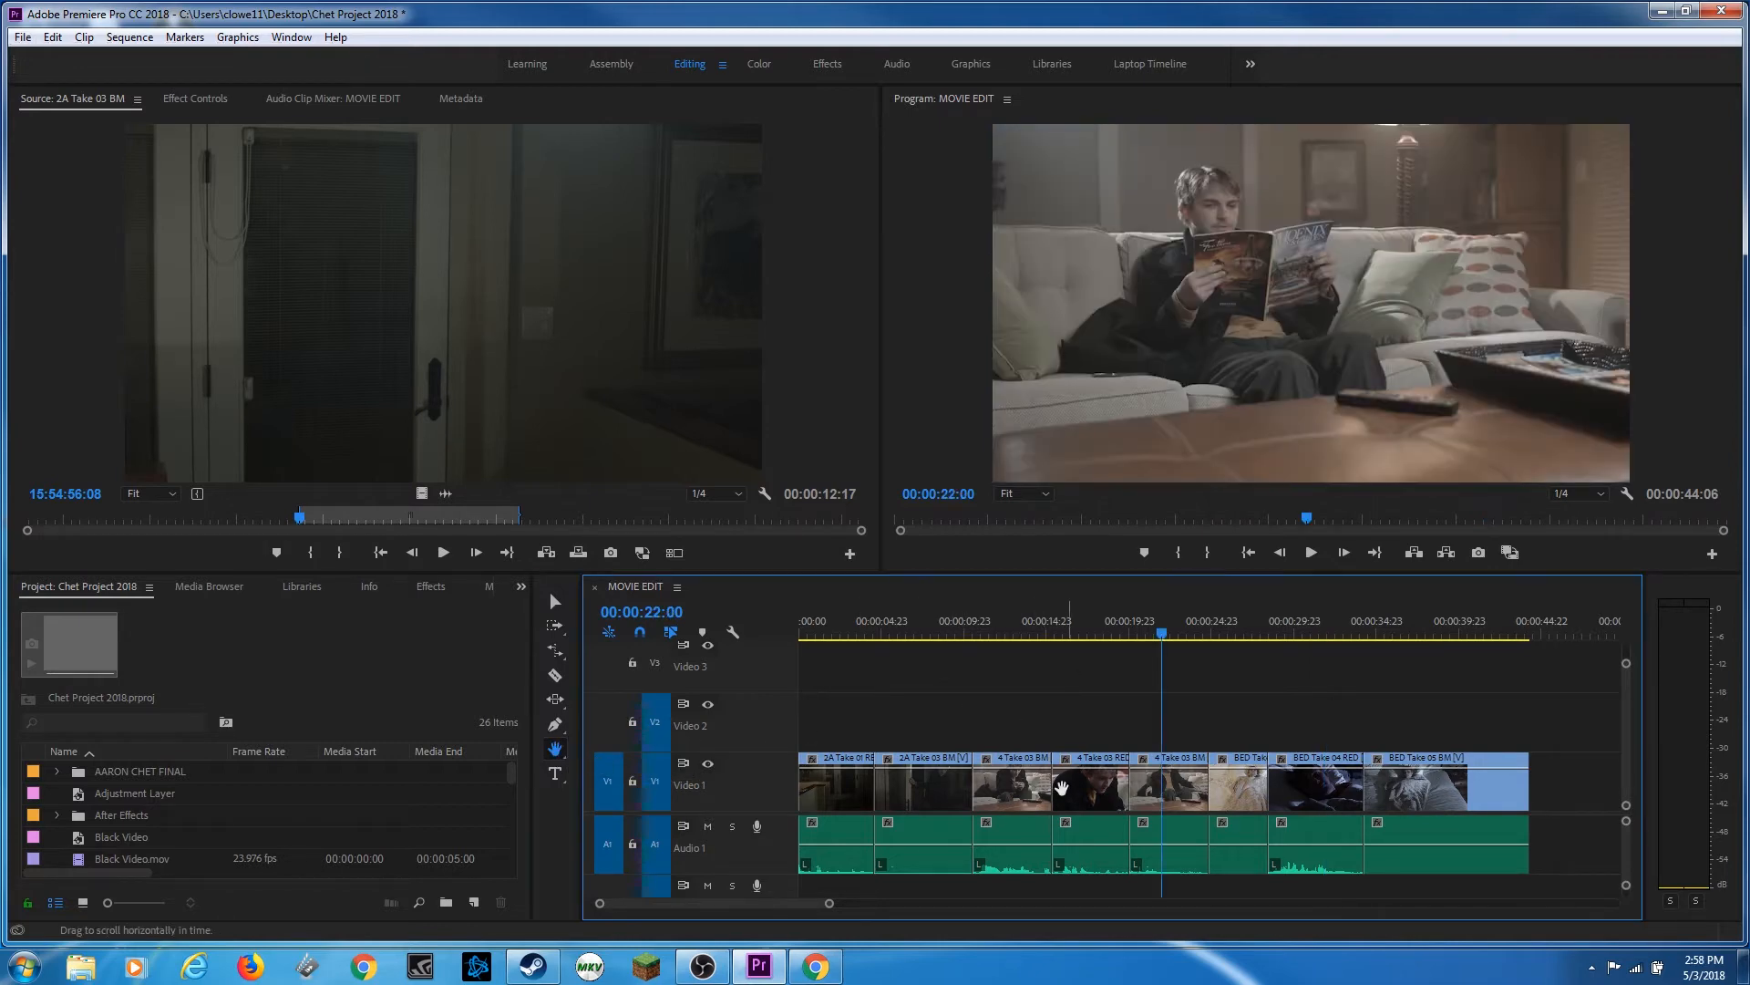
left_click_drag(830, 908, 766, 918)
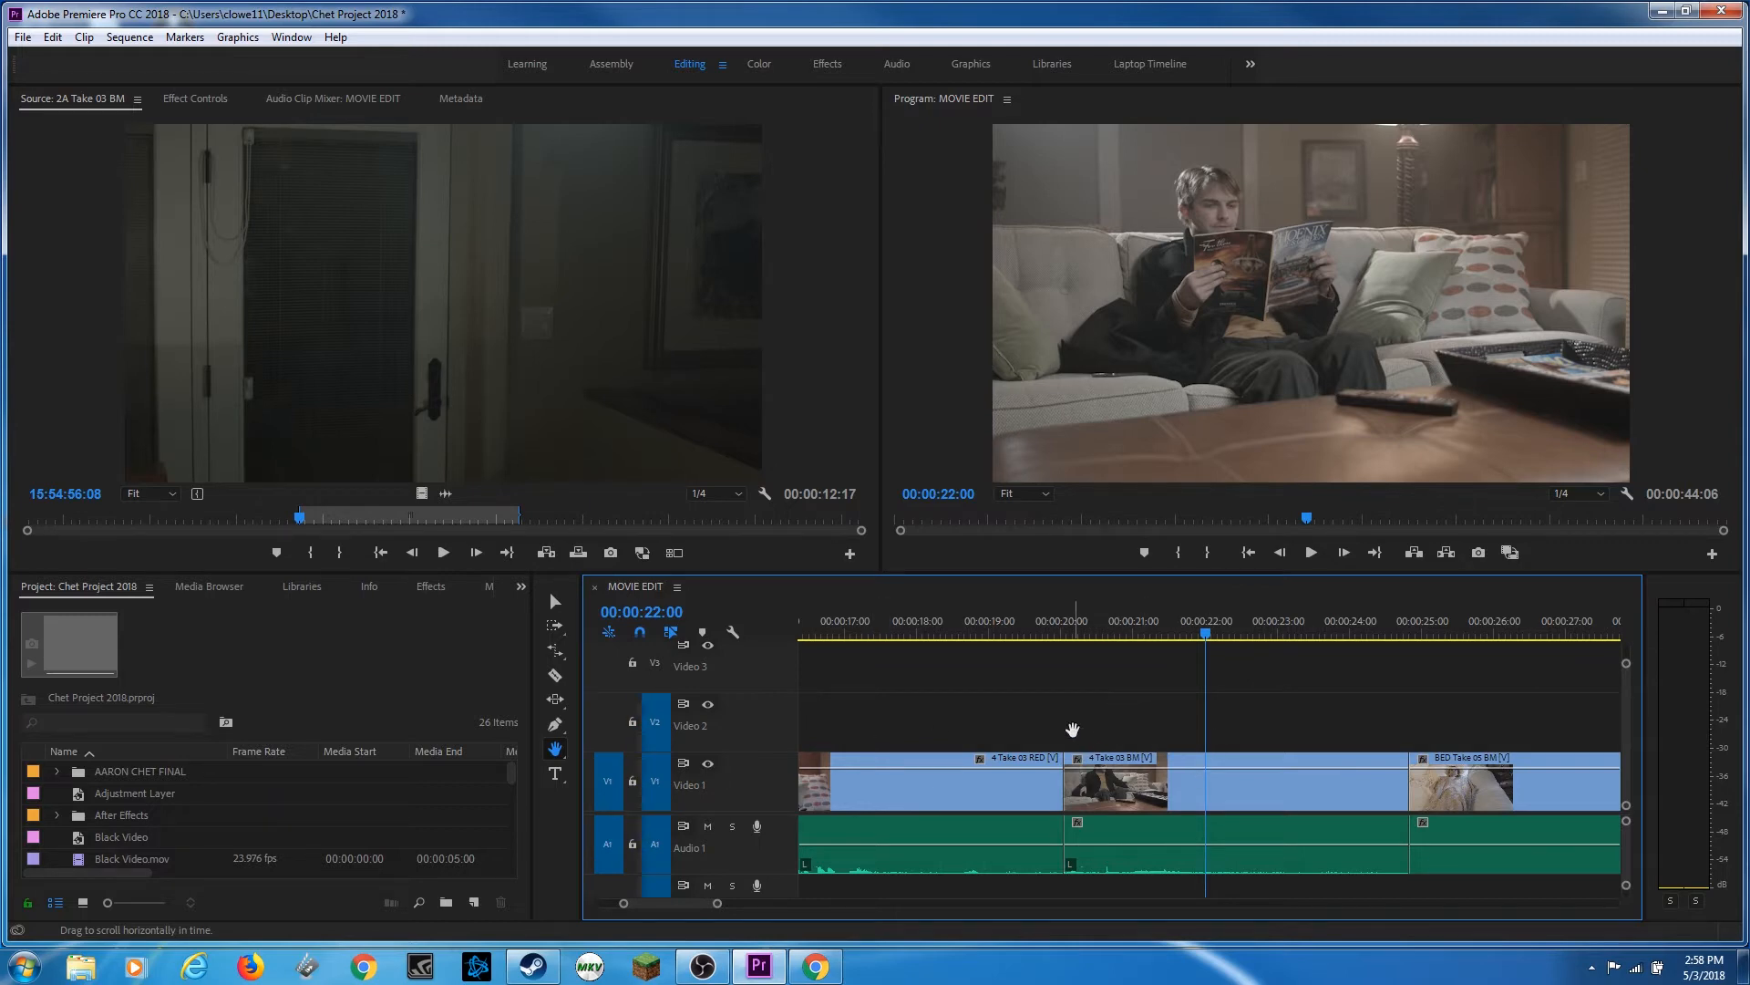
scroll(1072, 729, "up", 5)
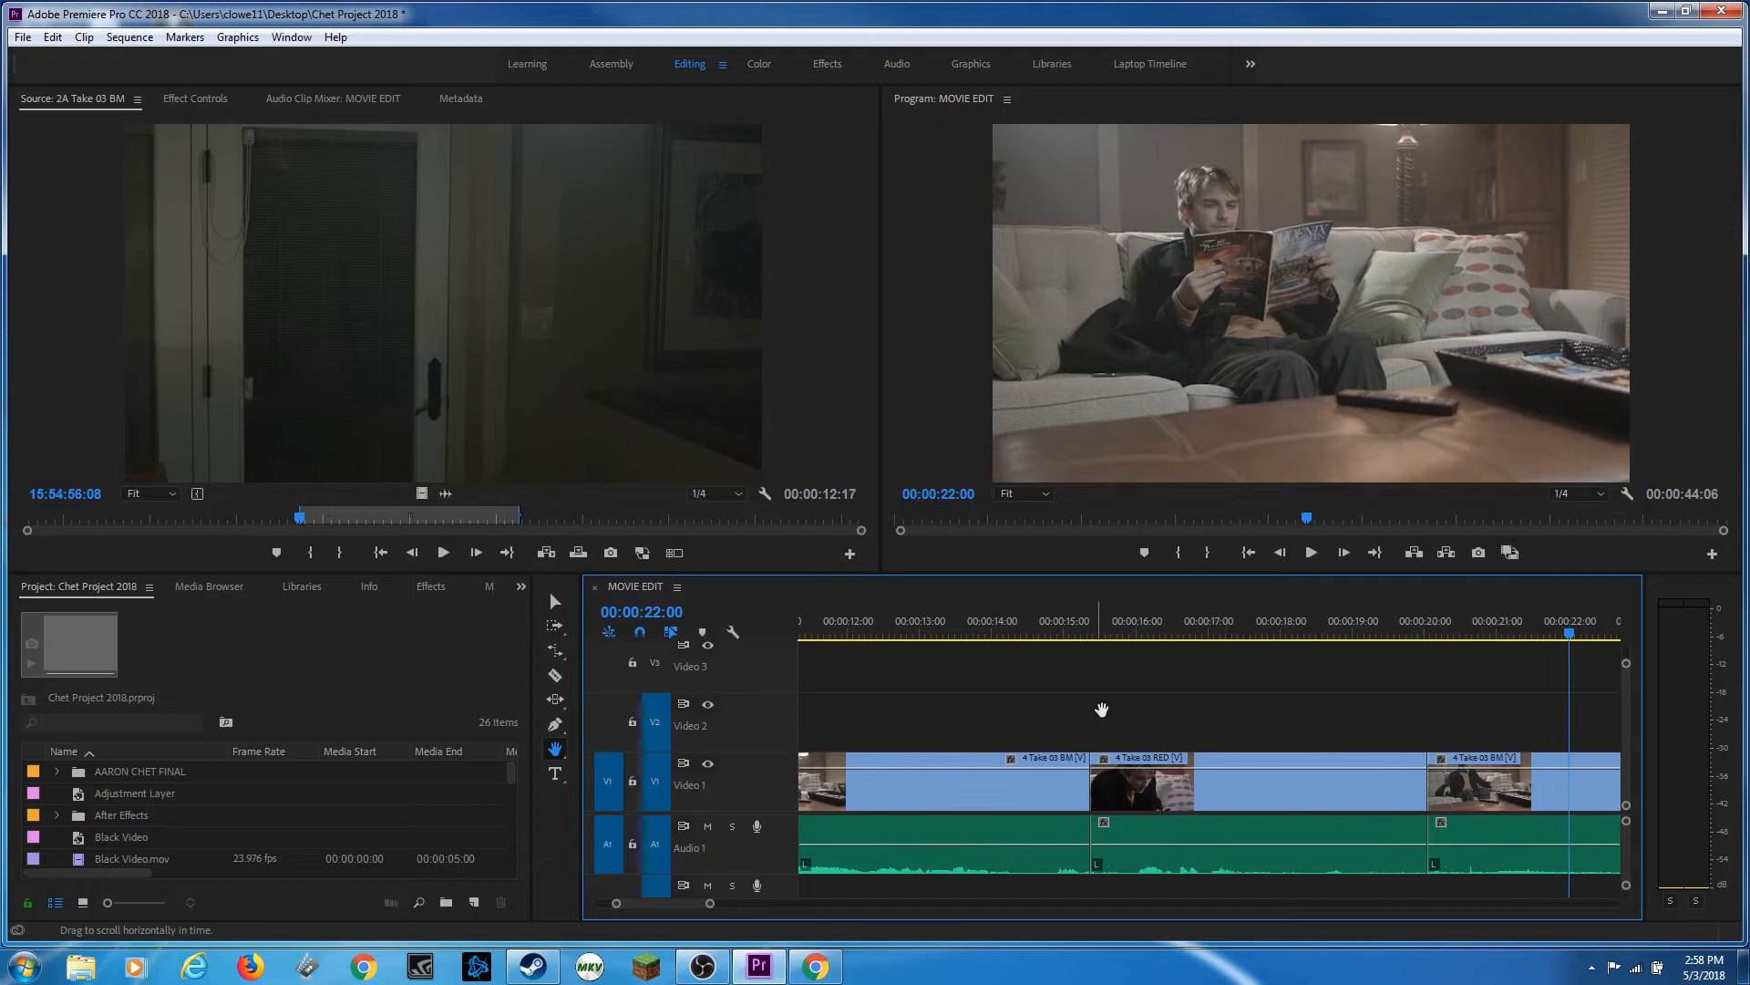
scroll(1040, 718, "up", 4)
scroll(1031, 710, "up", 3)
scroll(1094, 739, "up", 3)
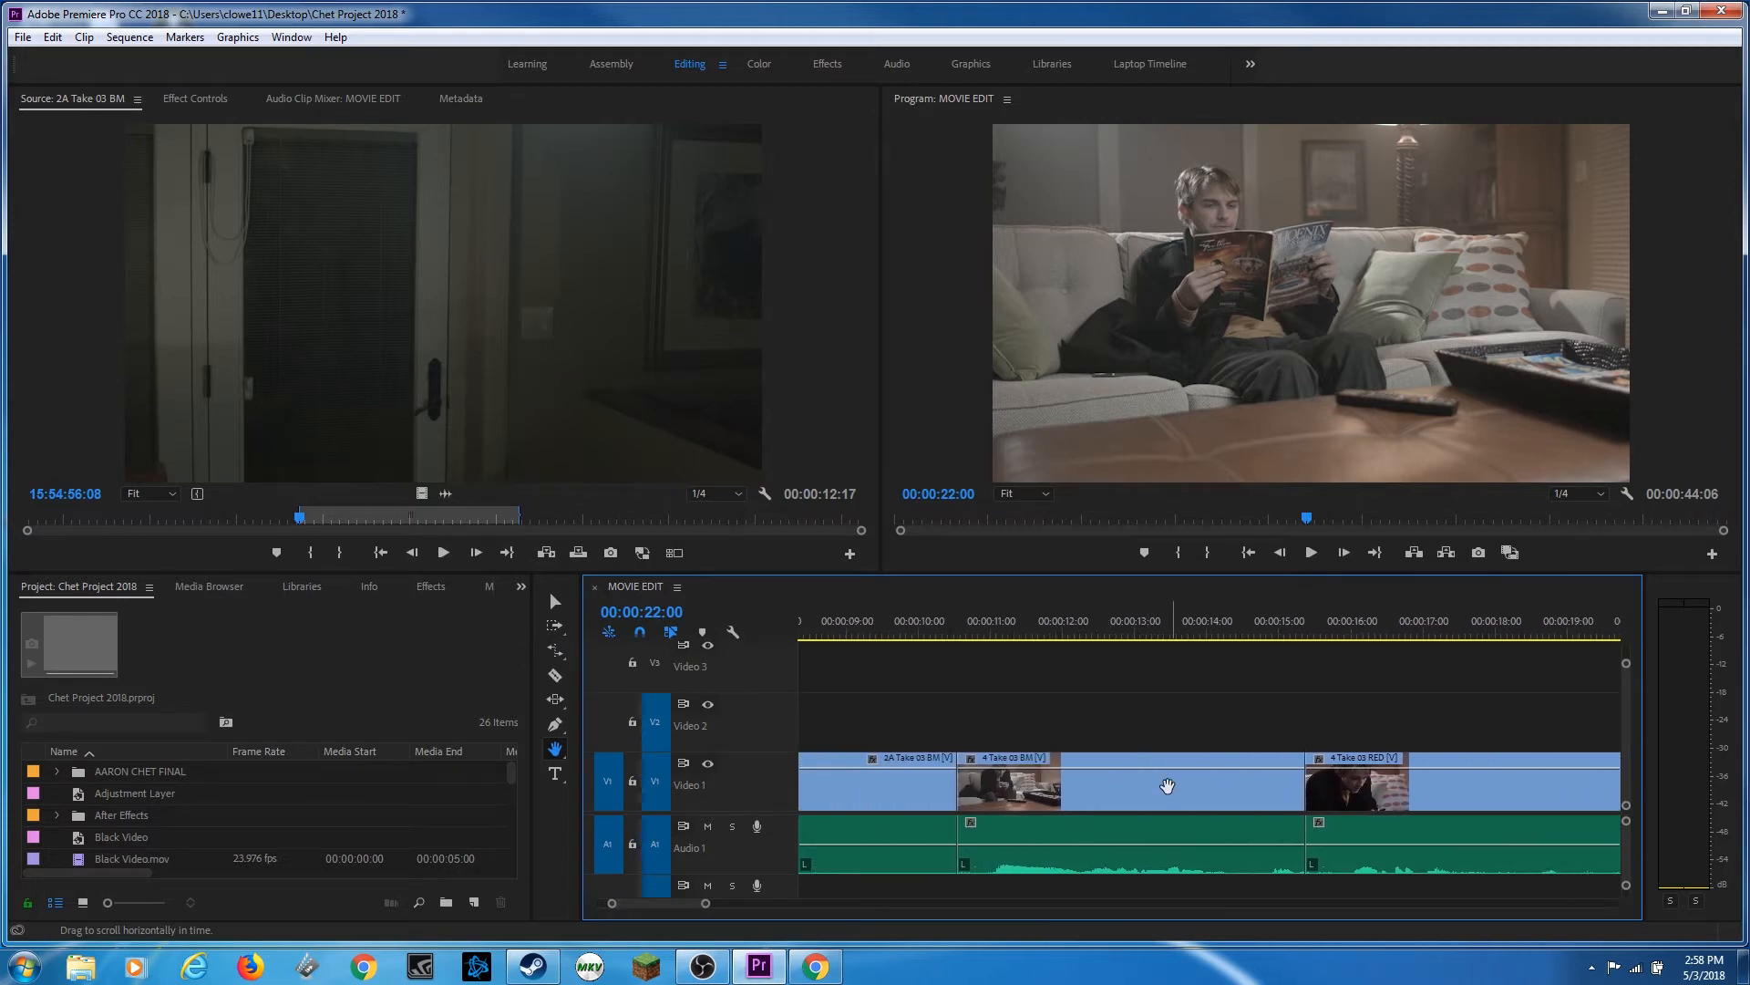
scroll(1271, 776, "down", 4)
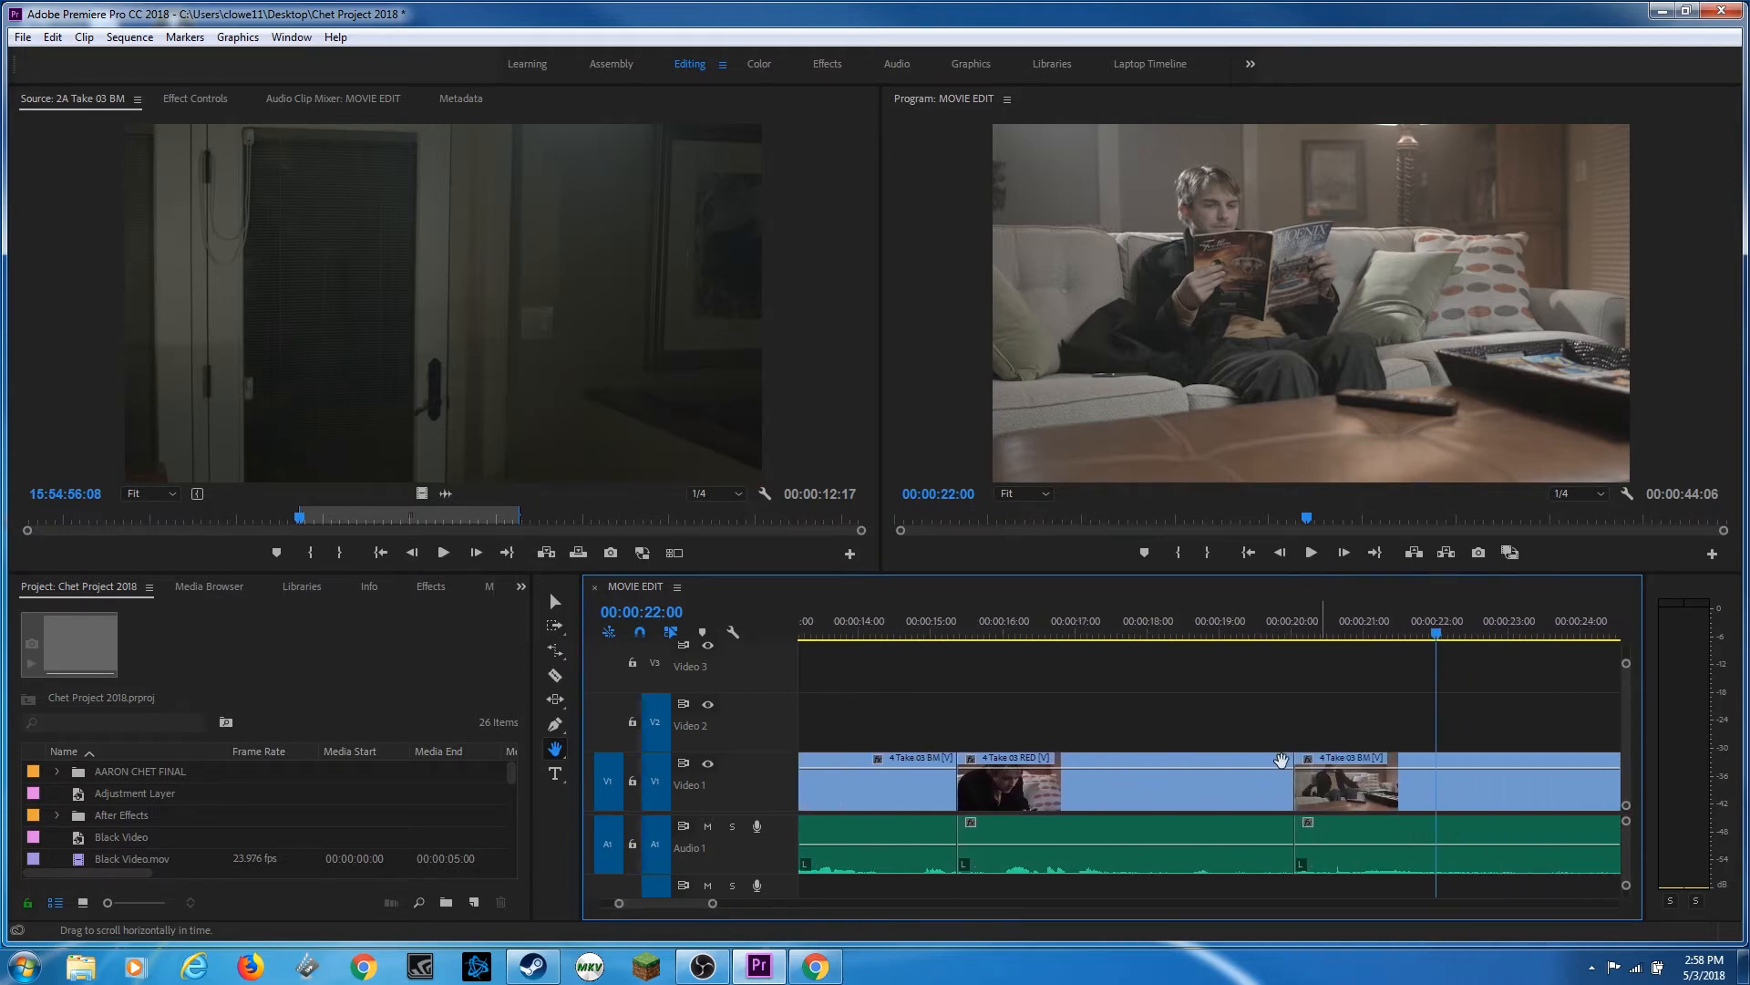
scroll(1231, 767, "down", 4)
scroll(1215, 756, "down", 3)
scroll(1162, 759, "down", 3)
scroll(1108, 758, "down", 3)
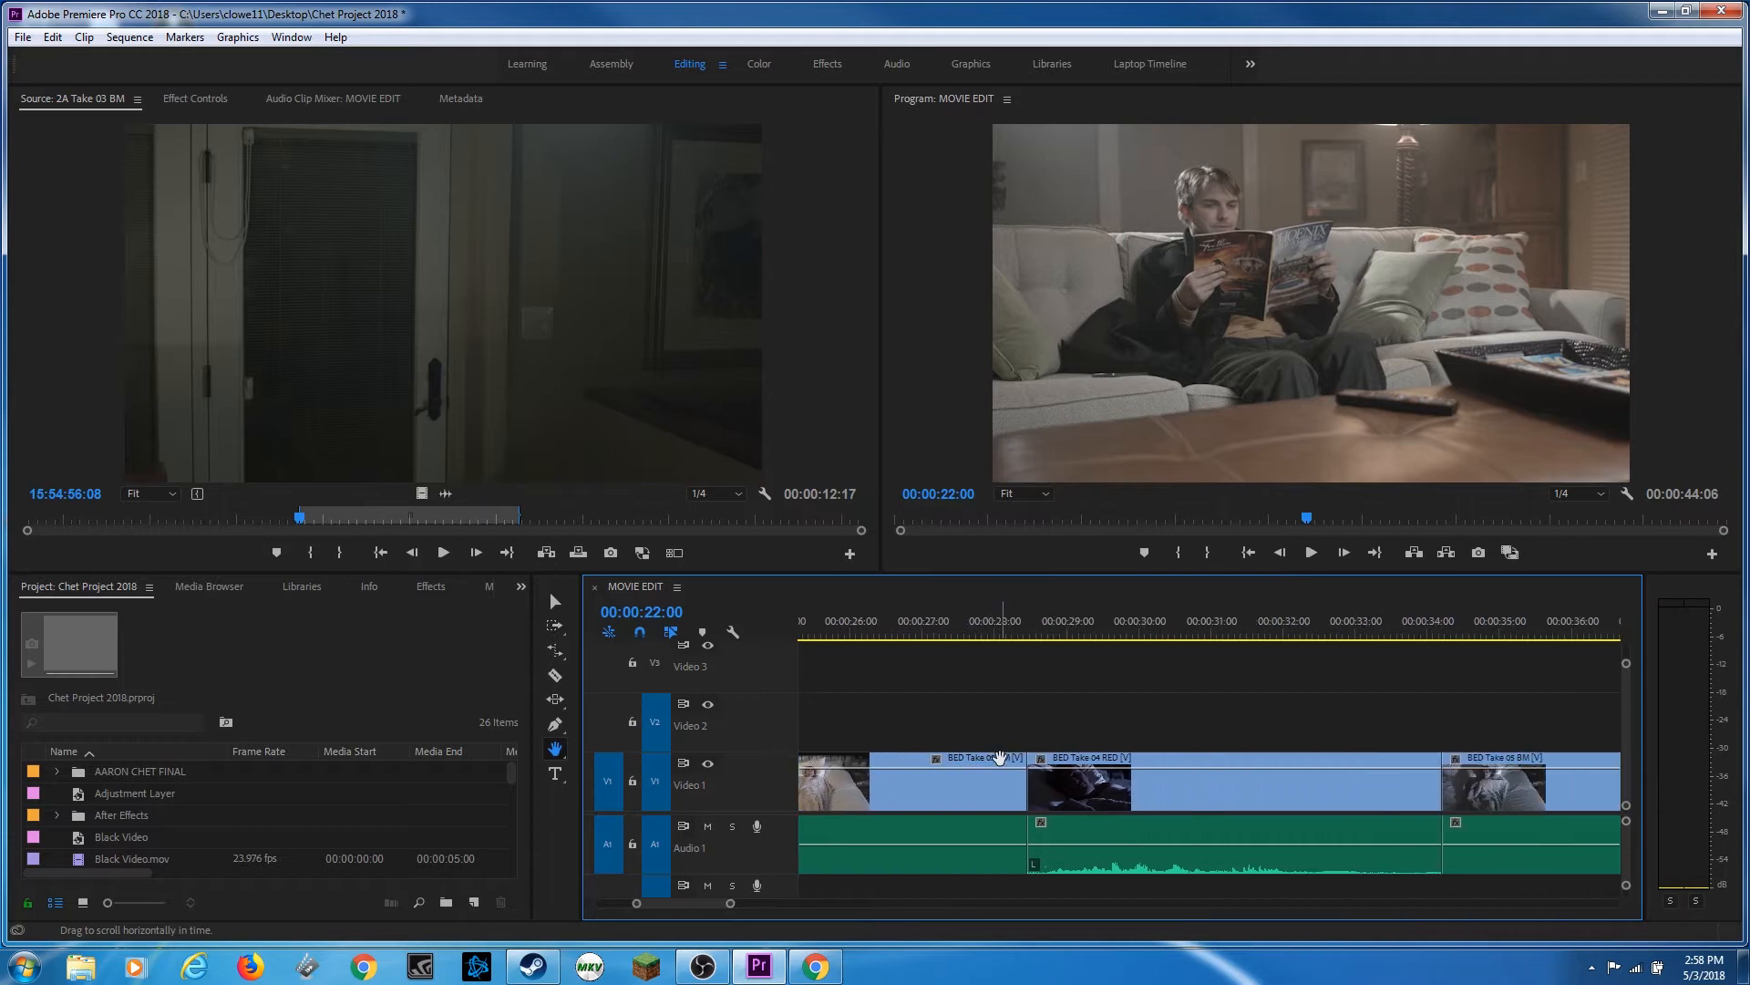
scroll(1061, 761, "down", 3)
scroll(1061, 762, "down", 3)
scroll(1053, 759, "down", 3)
scroll(1047, 757, "down", 3)
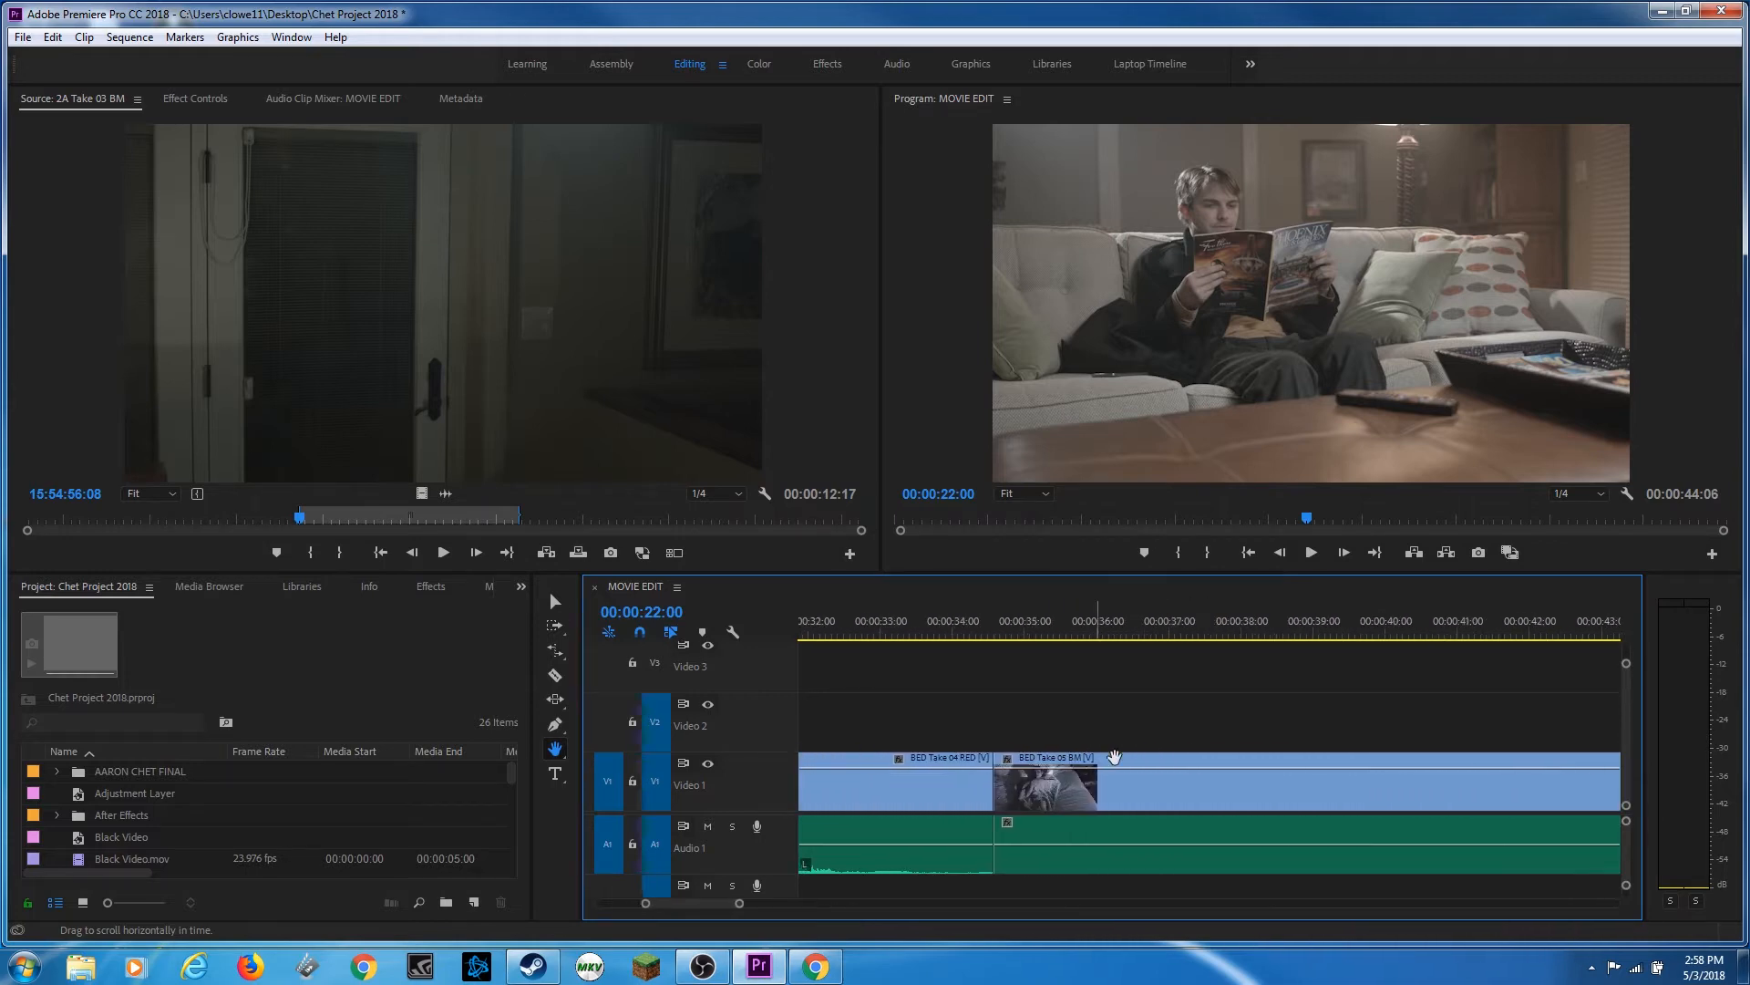
scroll(1040, 753, "down", 2)
scroll(1036, 754, "up", 4)
scroll(1081, 745, "up", 4)
scroll(1122, 738, "up", 4)
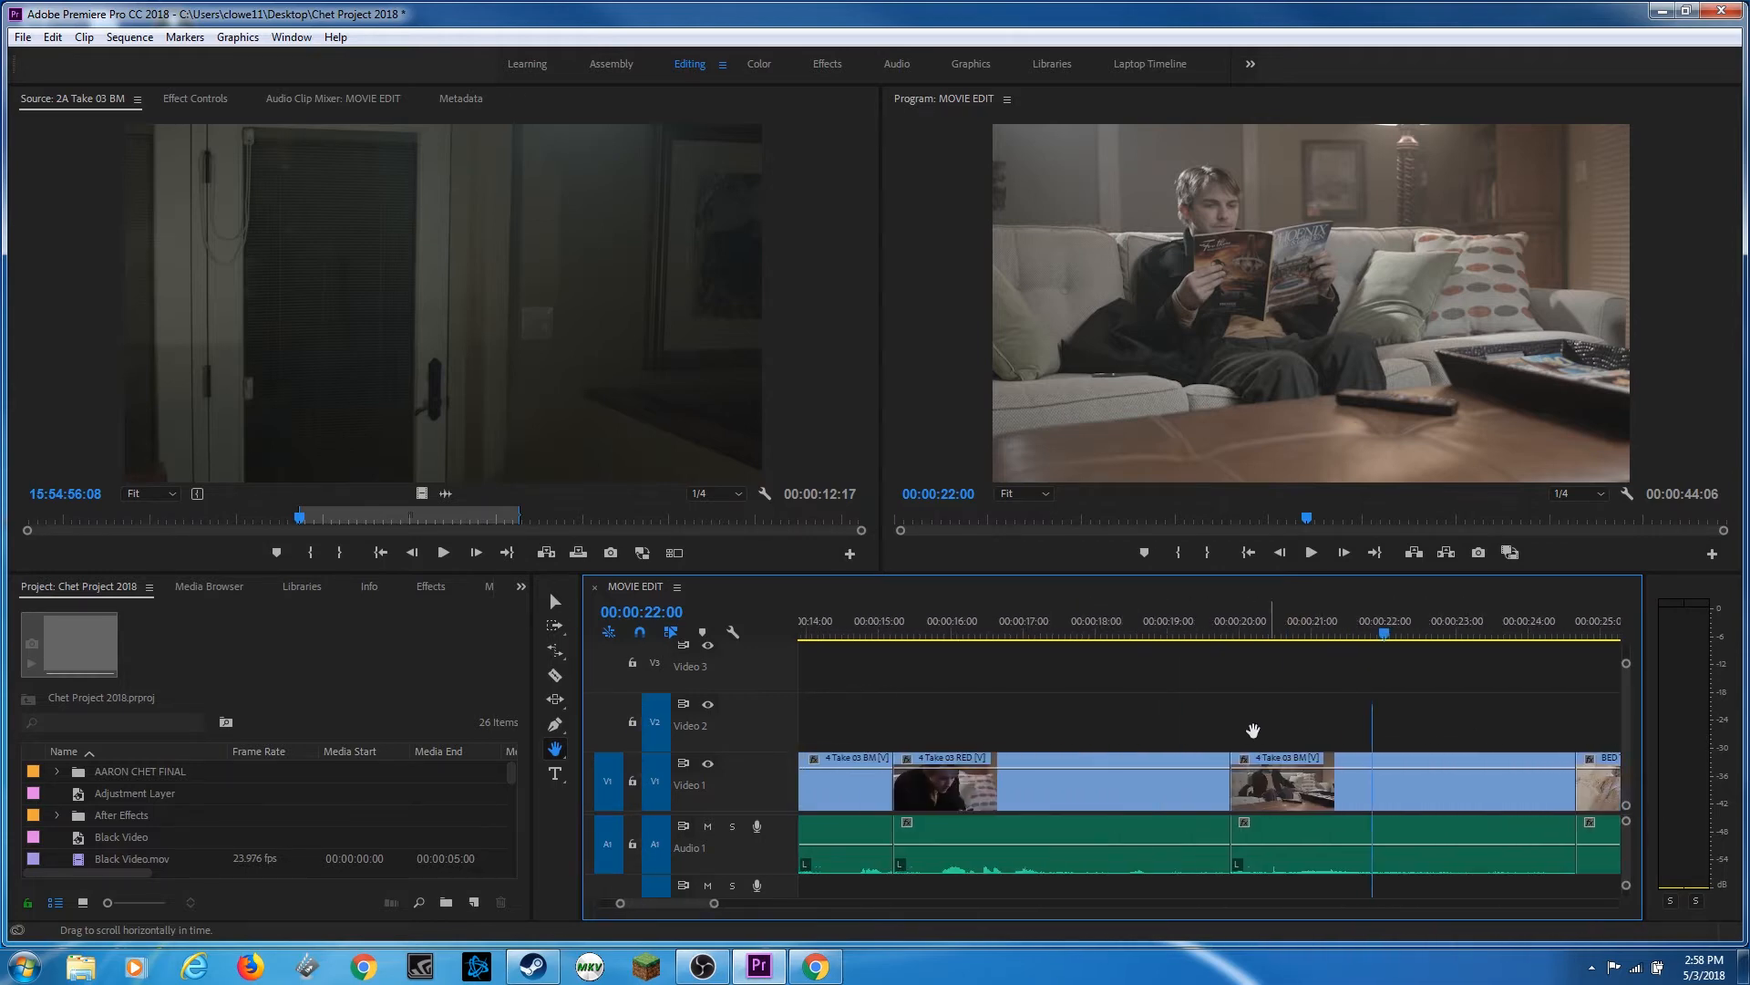
scroll(1150, 734, "up", 4)
scroll(1150, 733, "up", 4)
scroll(1150, 733, "up", 3)
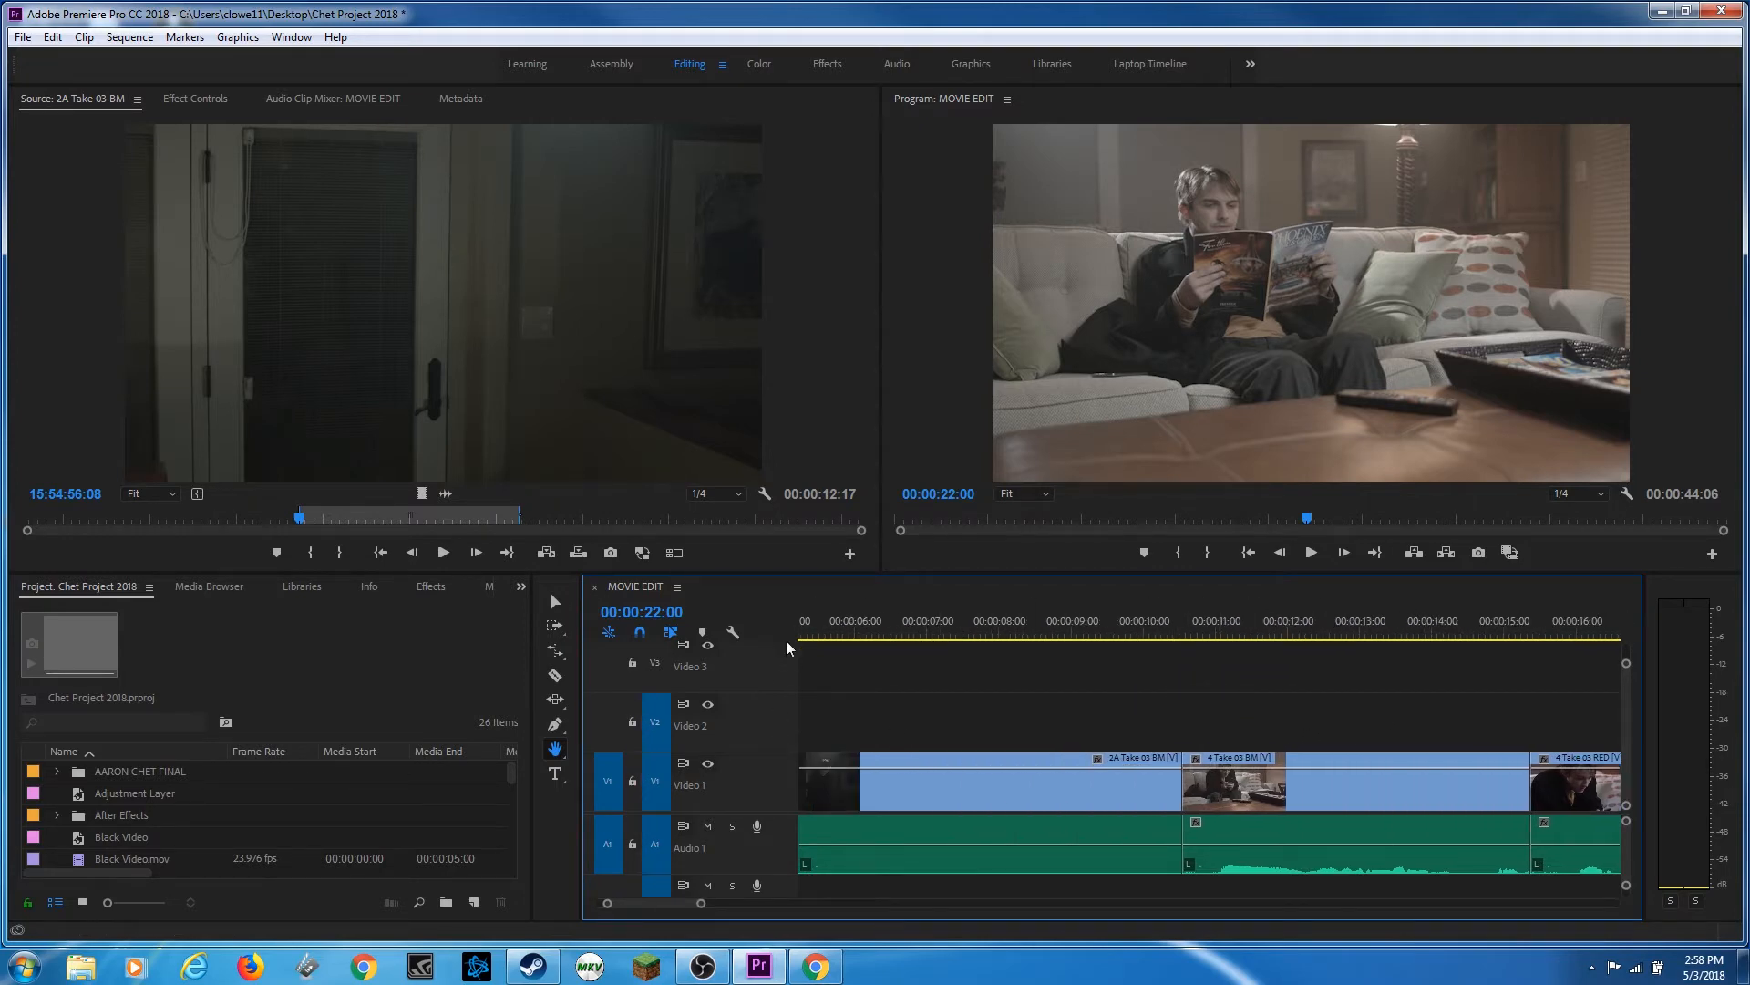
Step: Zoom in three times around the 4 Take 03 BM clip with the Zoom tool
key("z")
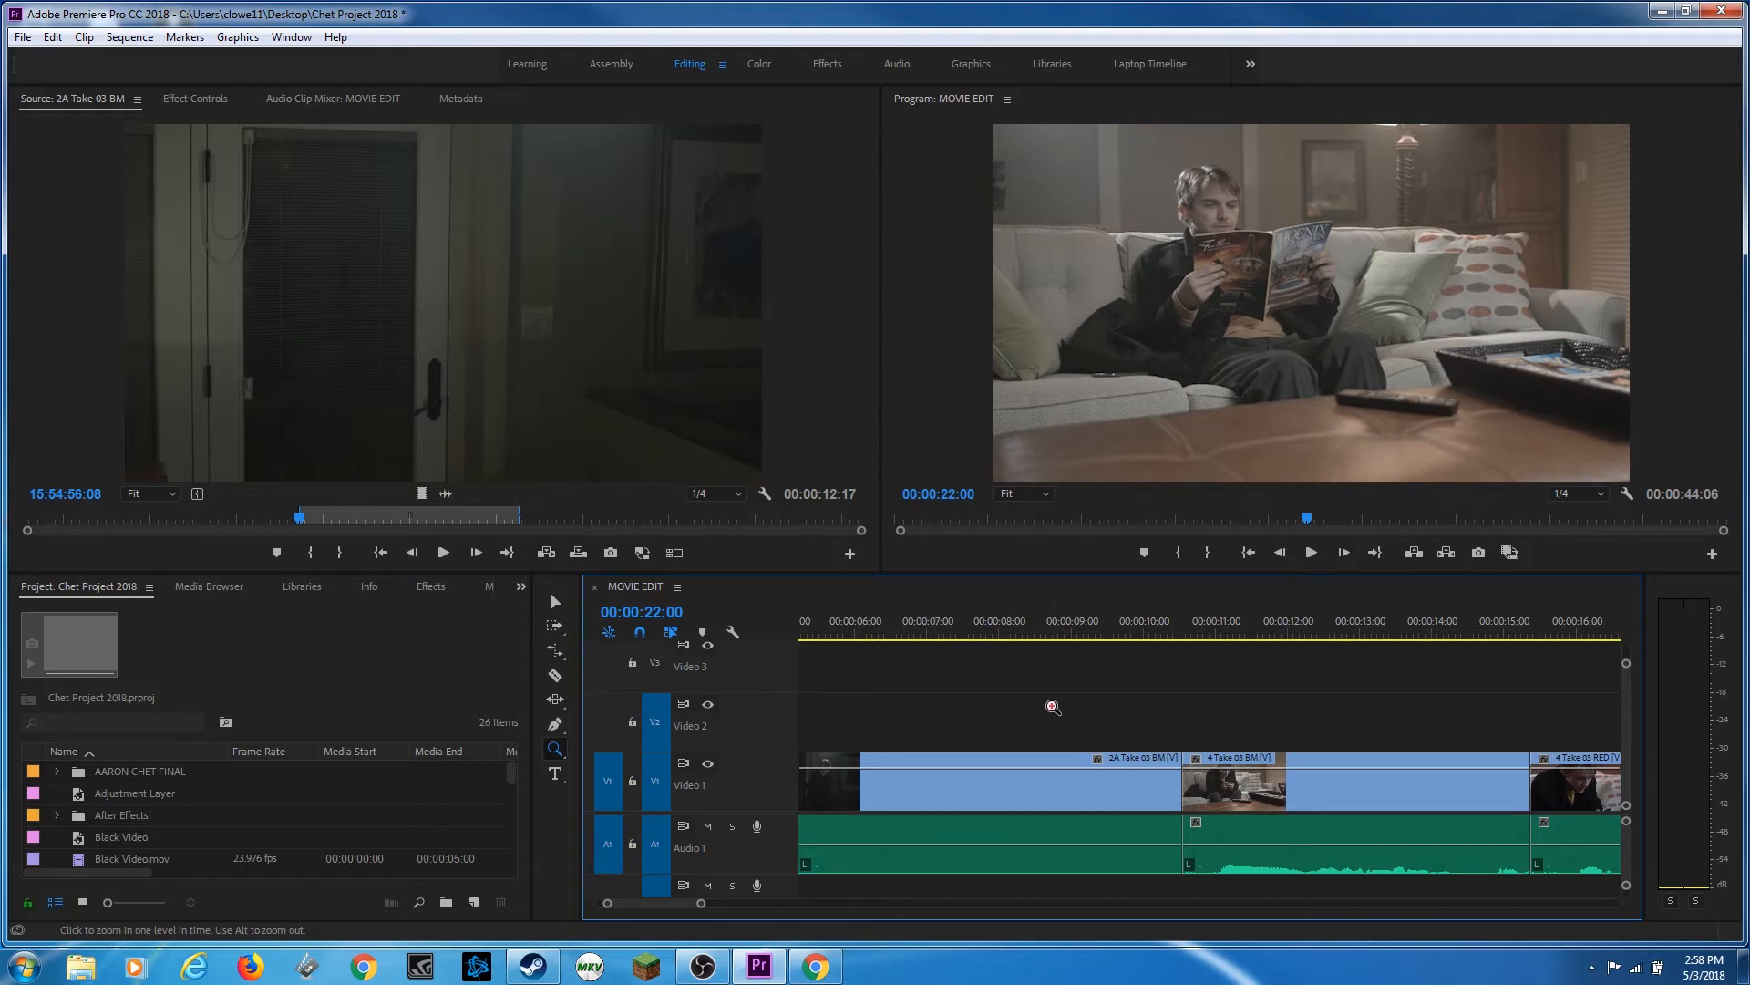
left_click(1267, 753)
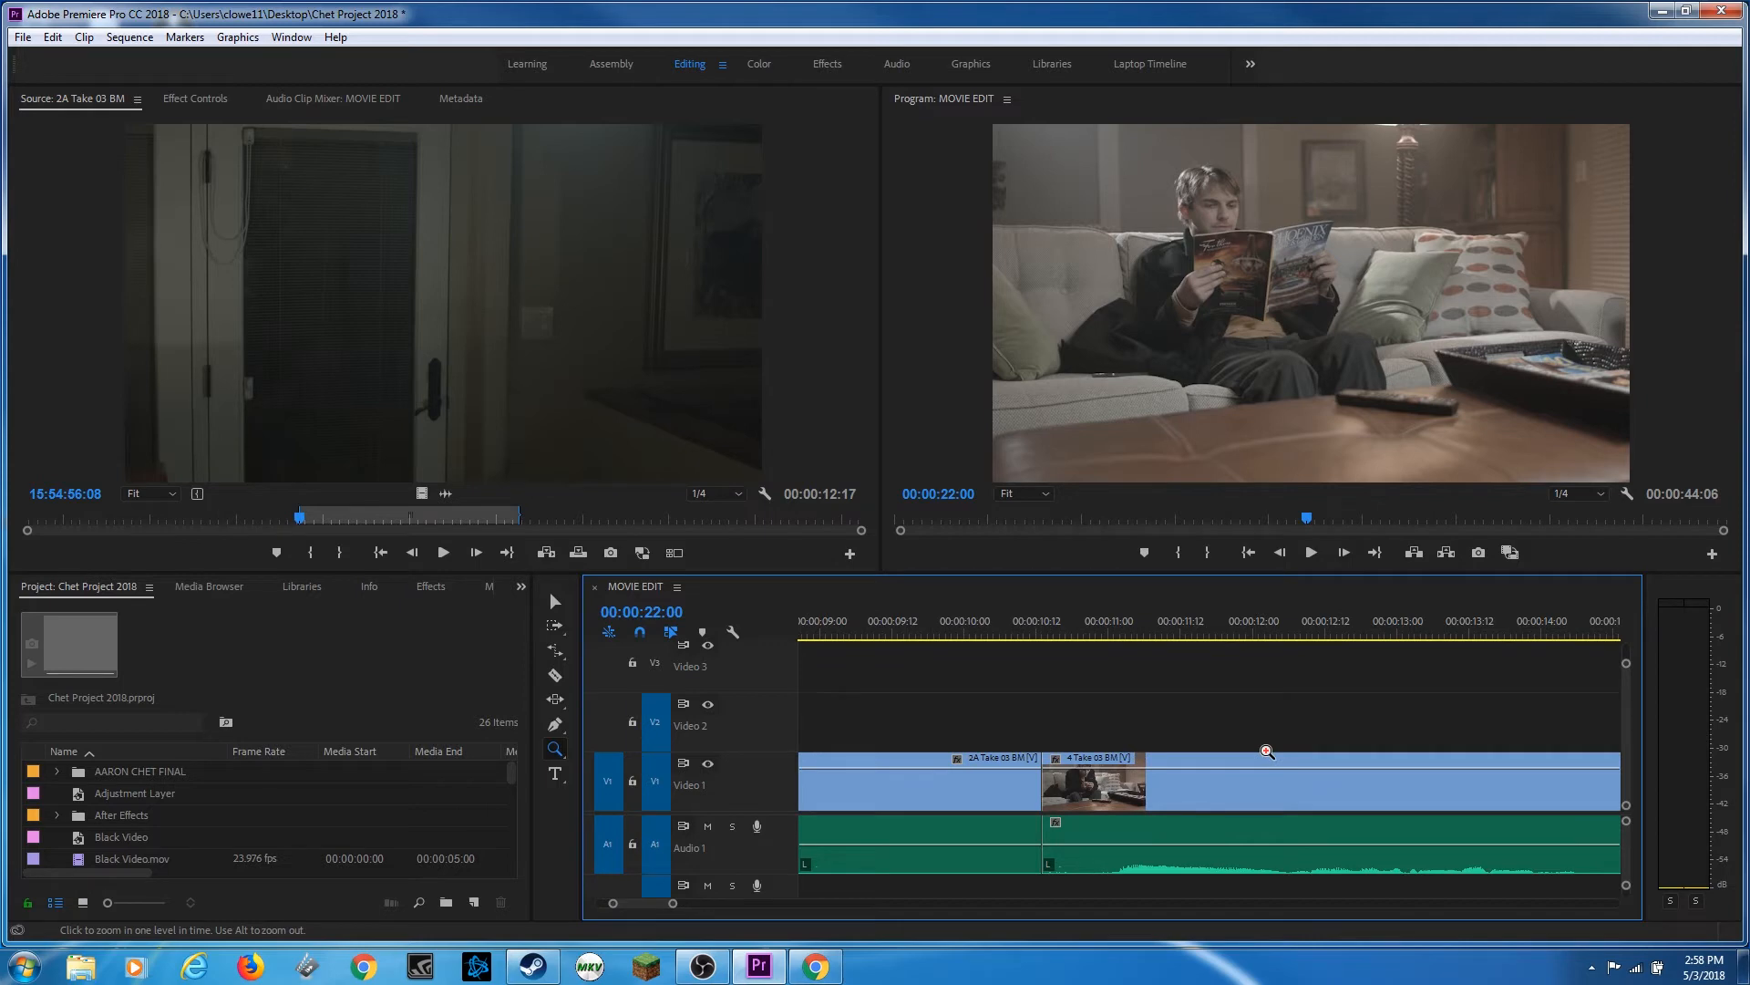
left_click(1267, 752)
left_click(1266, 753)
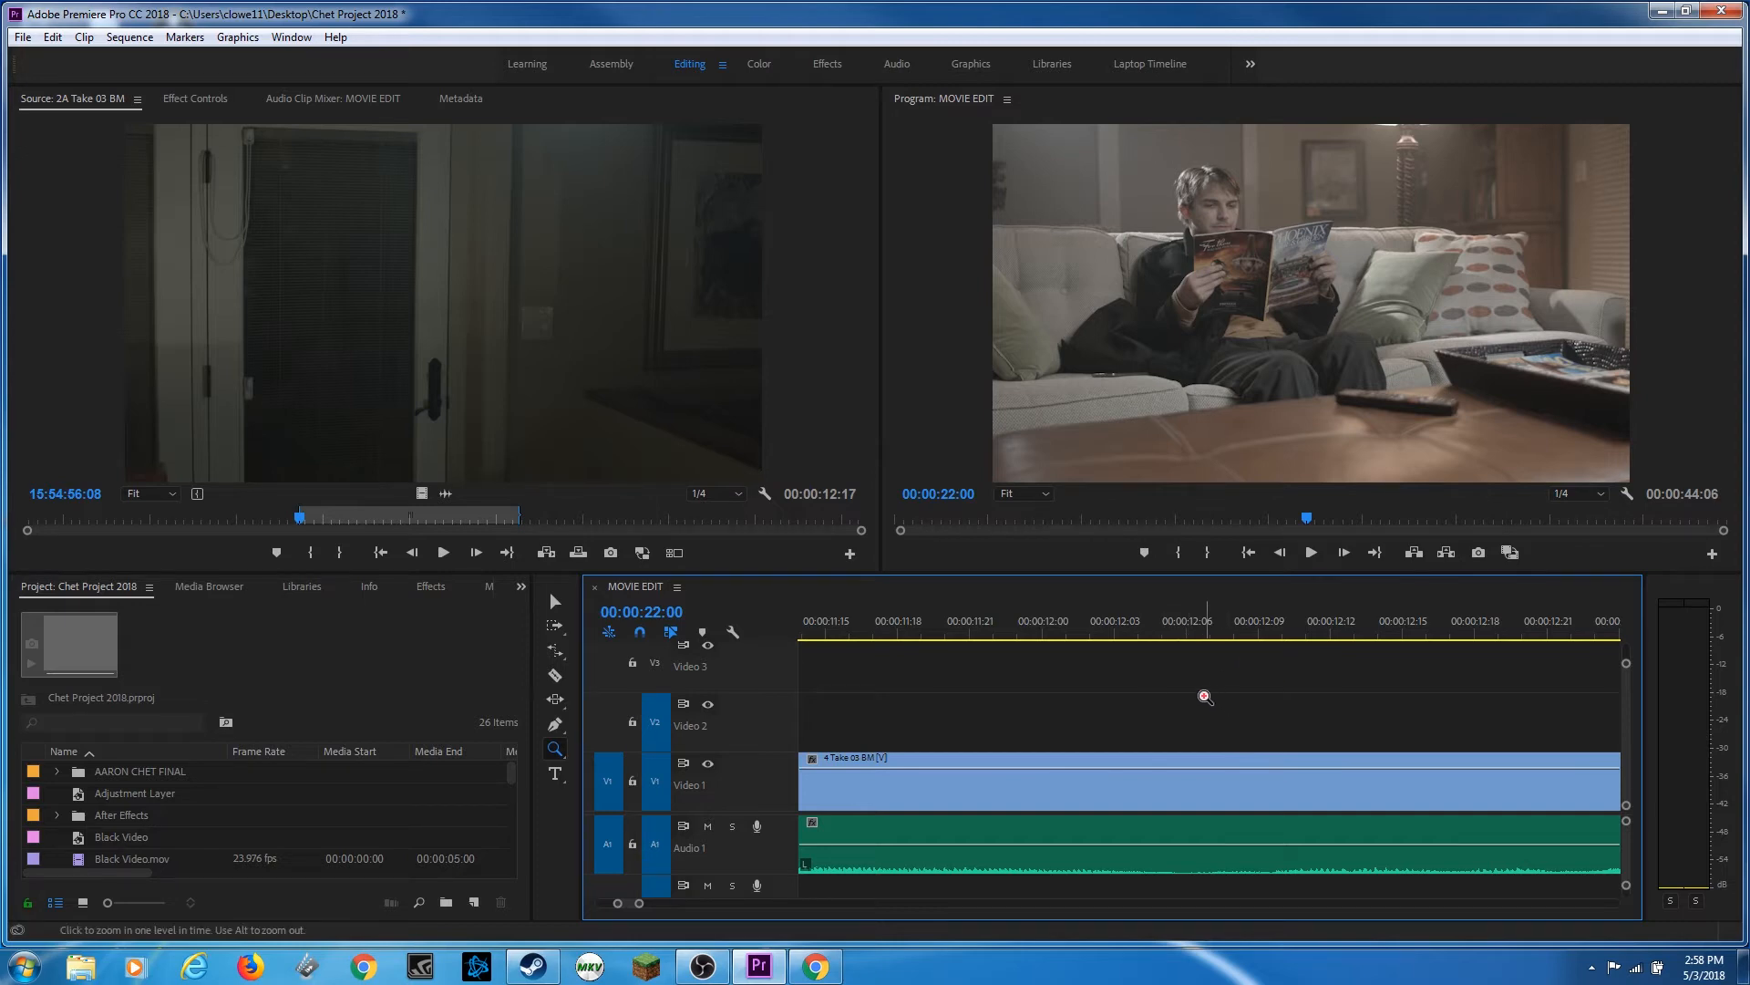
Step: Alt-zoom the timeline back out twice so the first four clips are visible
key("alt")
left_click(1182, 710, "alt")
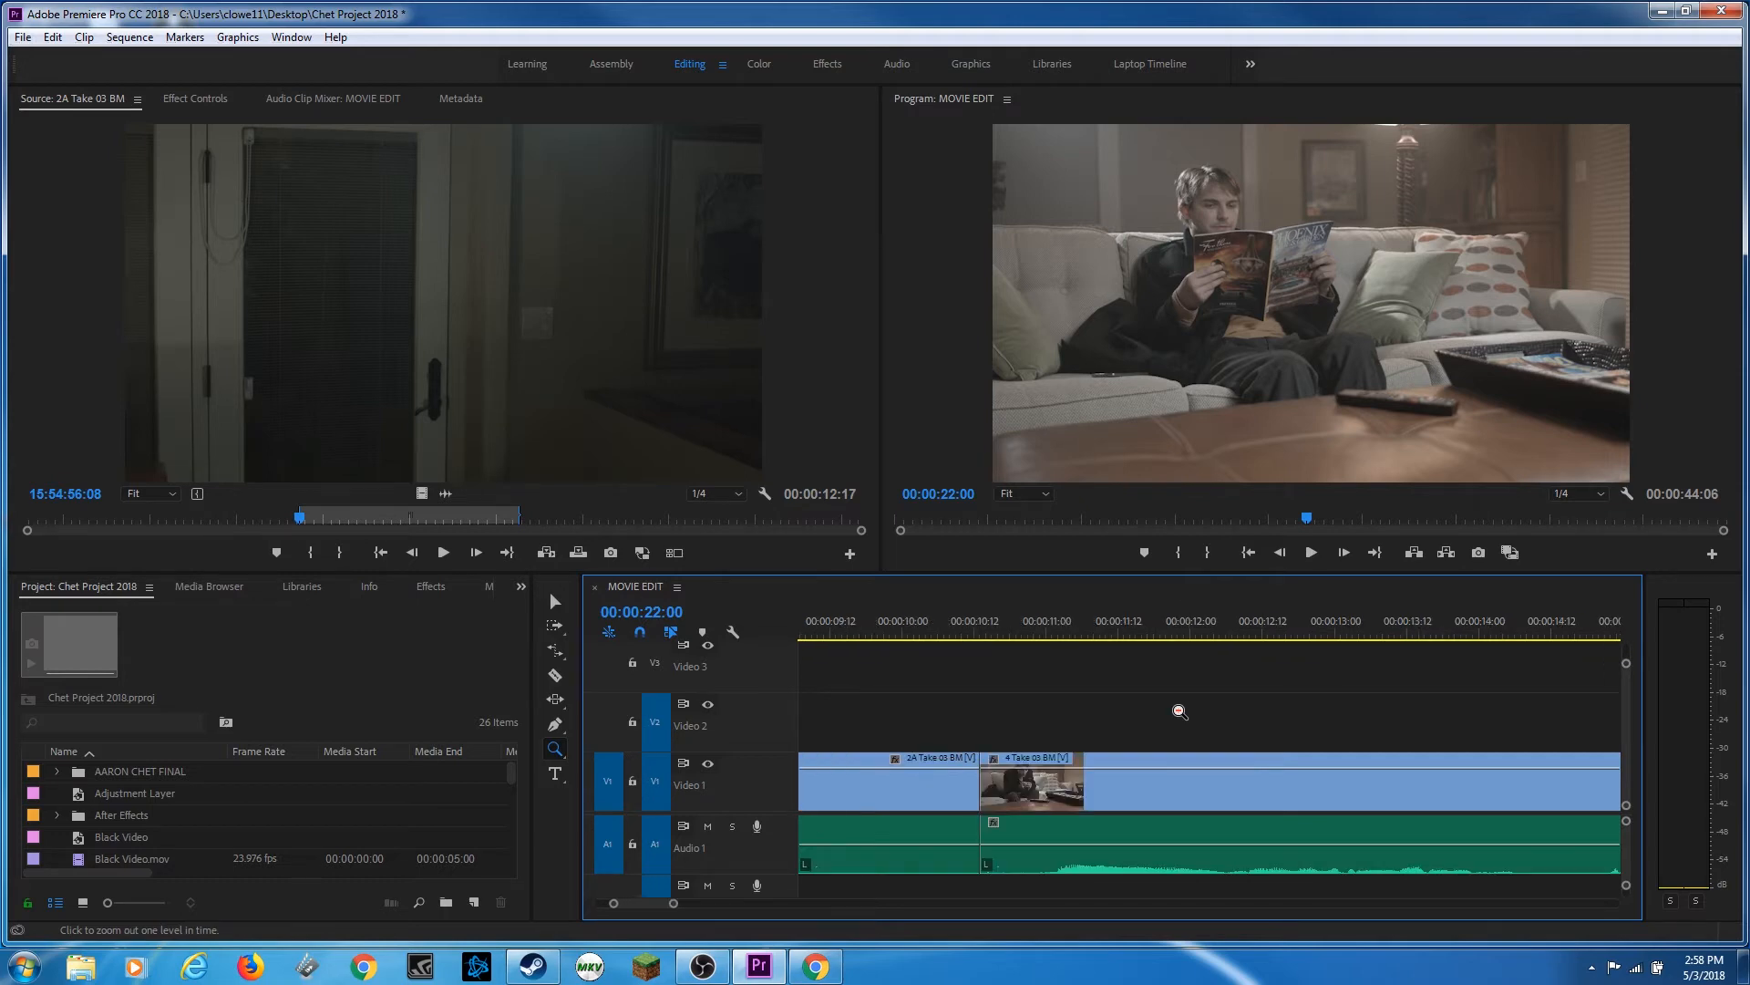
left_click(1179, 710, "alt")
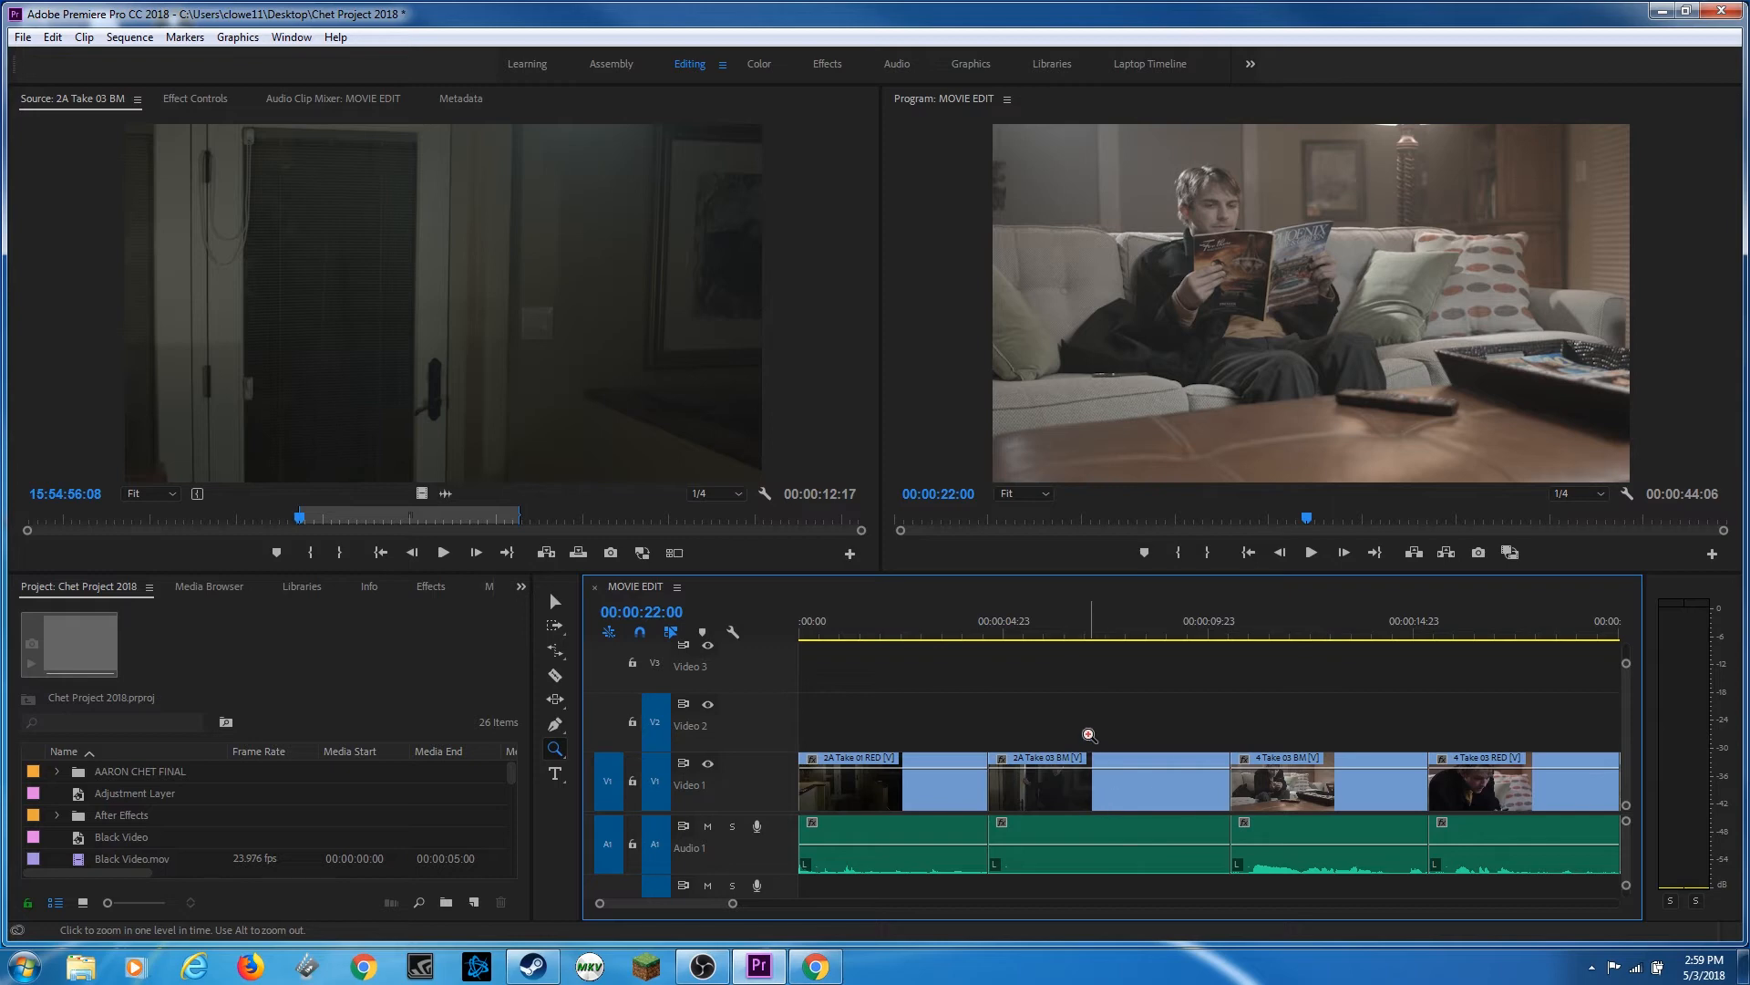
Step: Return to the Selection tool and place the playhead at 00:00:08:02
left_click(555, 747)
left_click(555, 601)
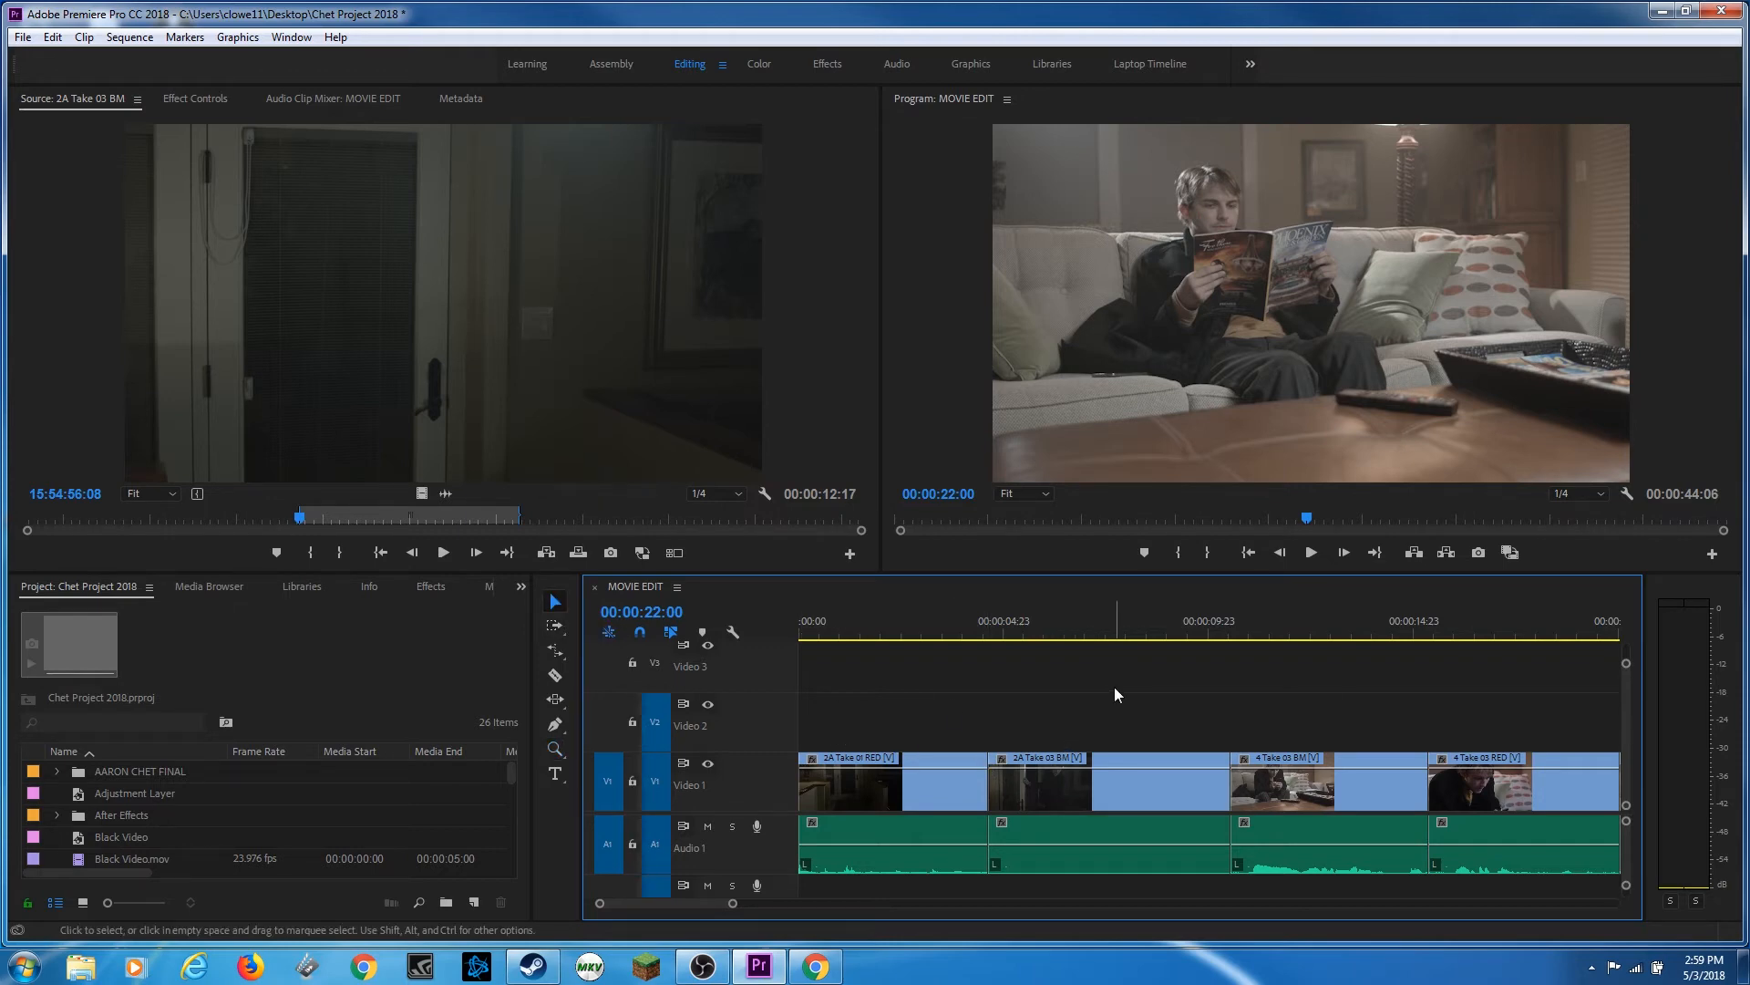
left_click(1133, 623)
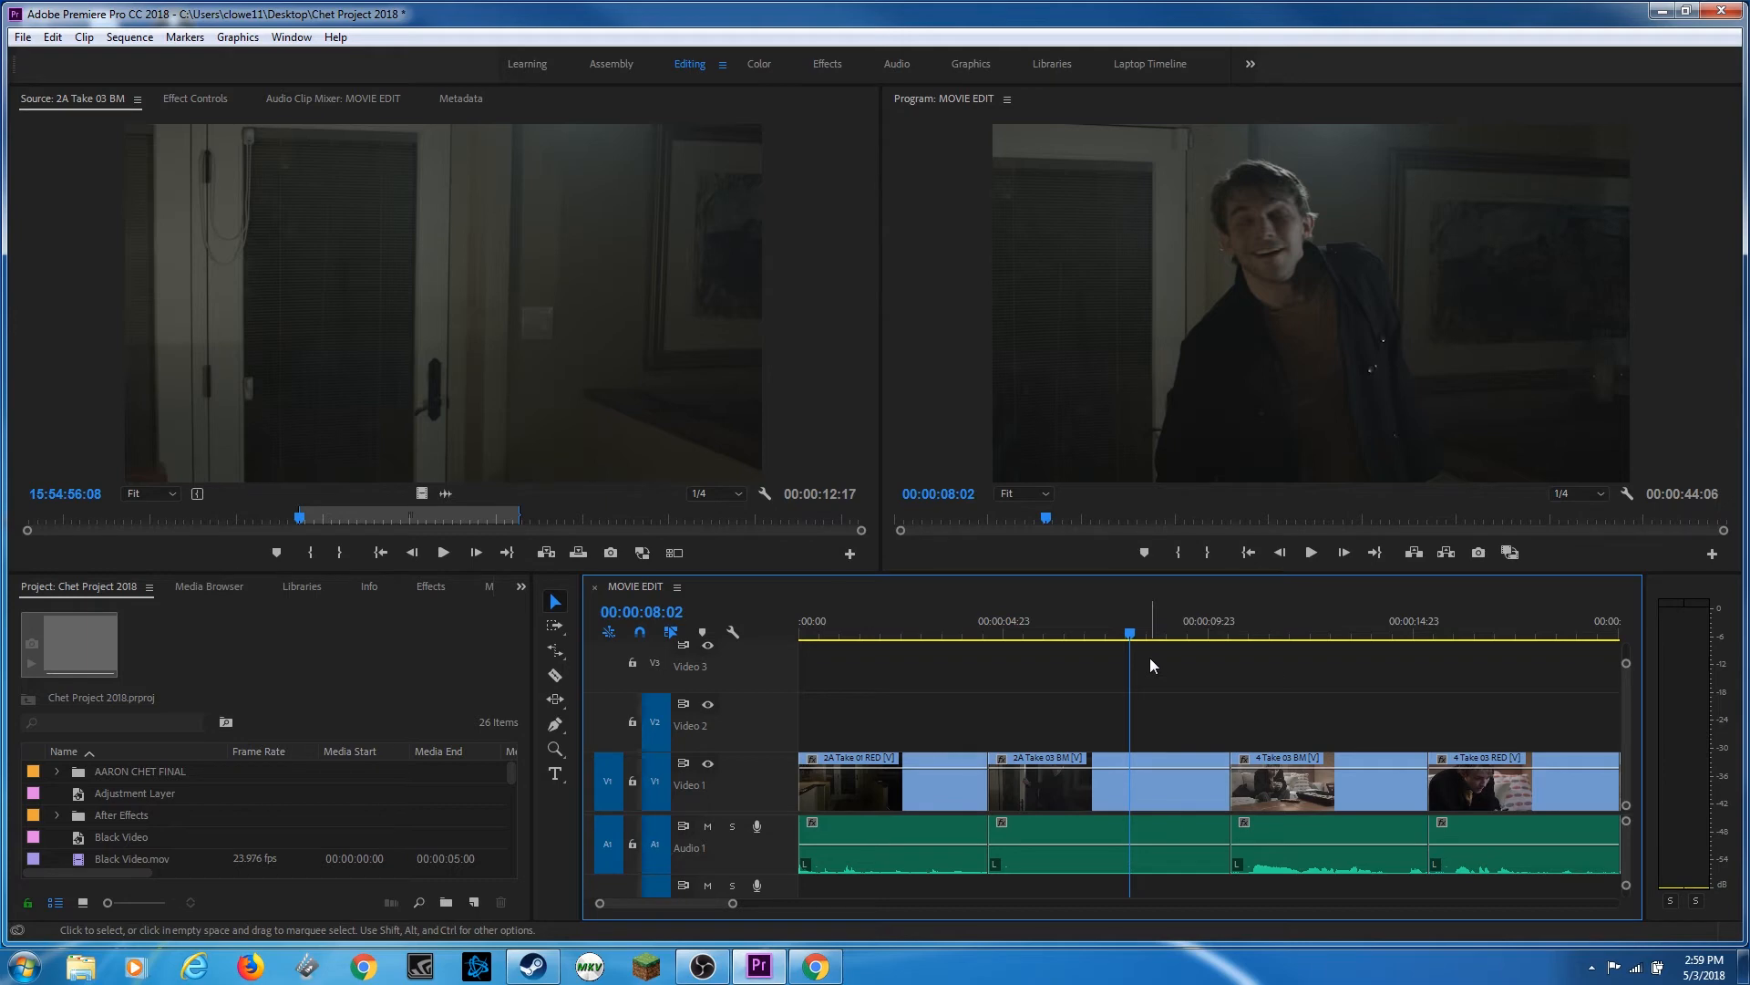
Step: Zoom in and out with = and -, then fit the whole sequence with backslash
key("equal")
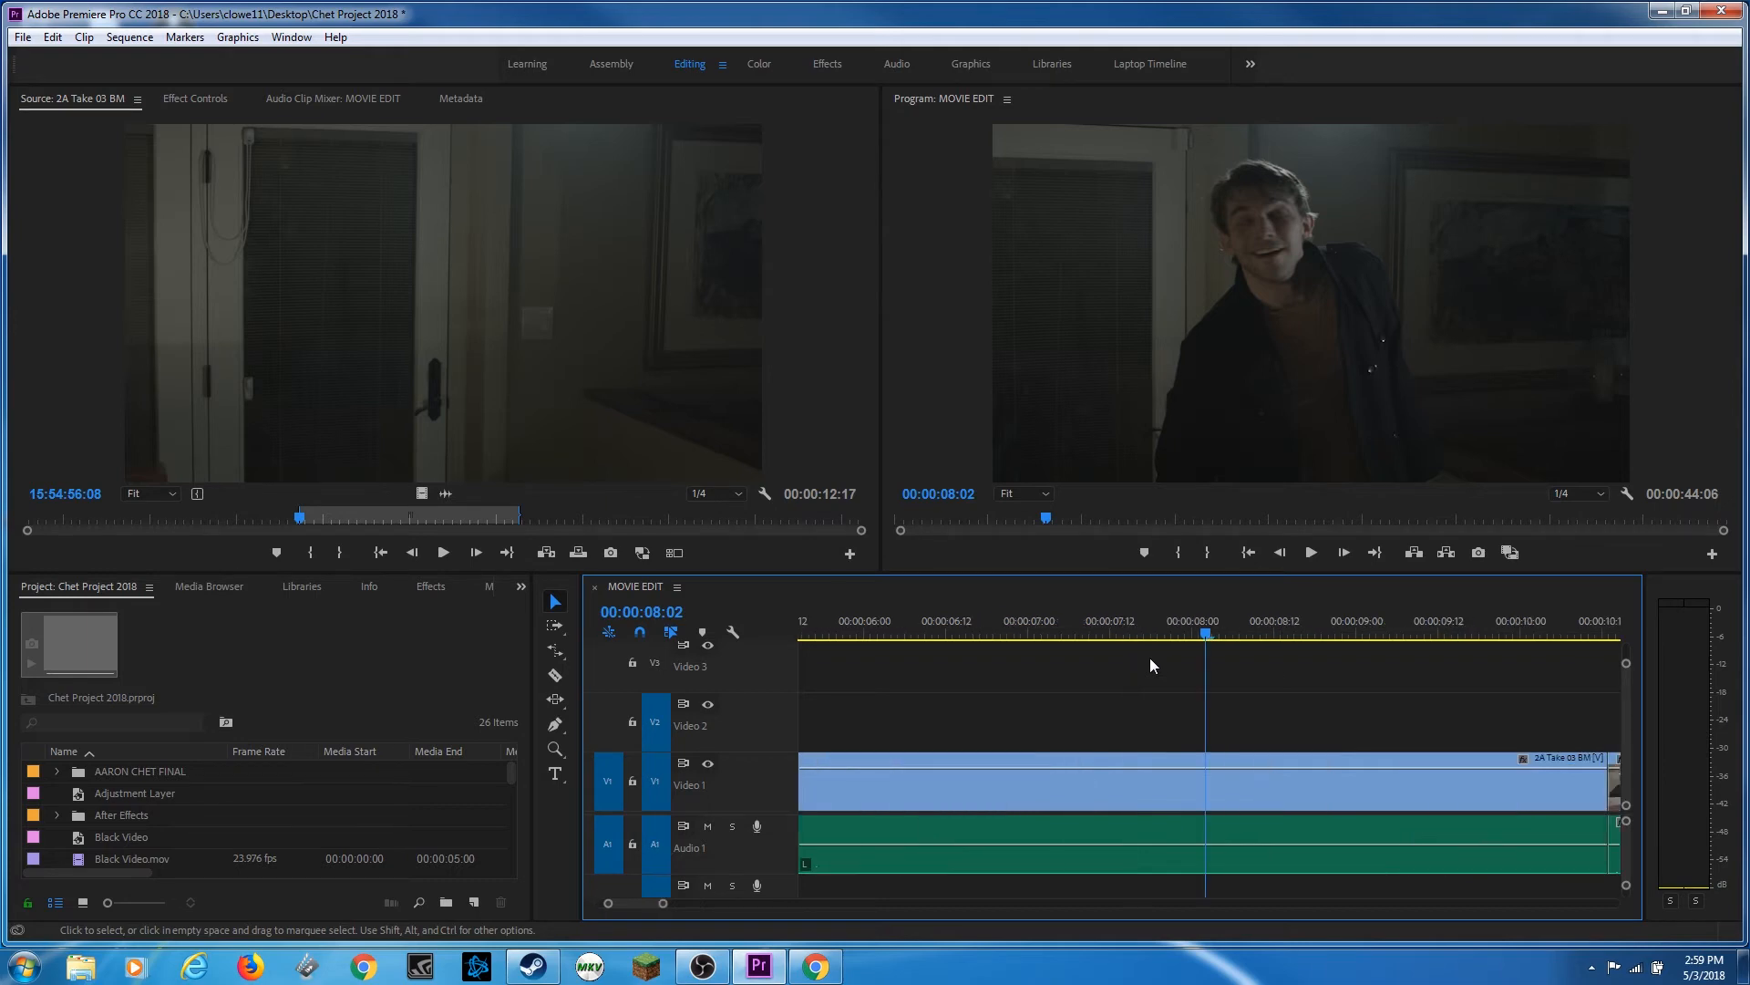
key("equal")
key("equal")
key("minus")
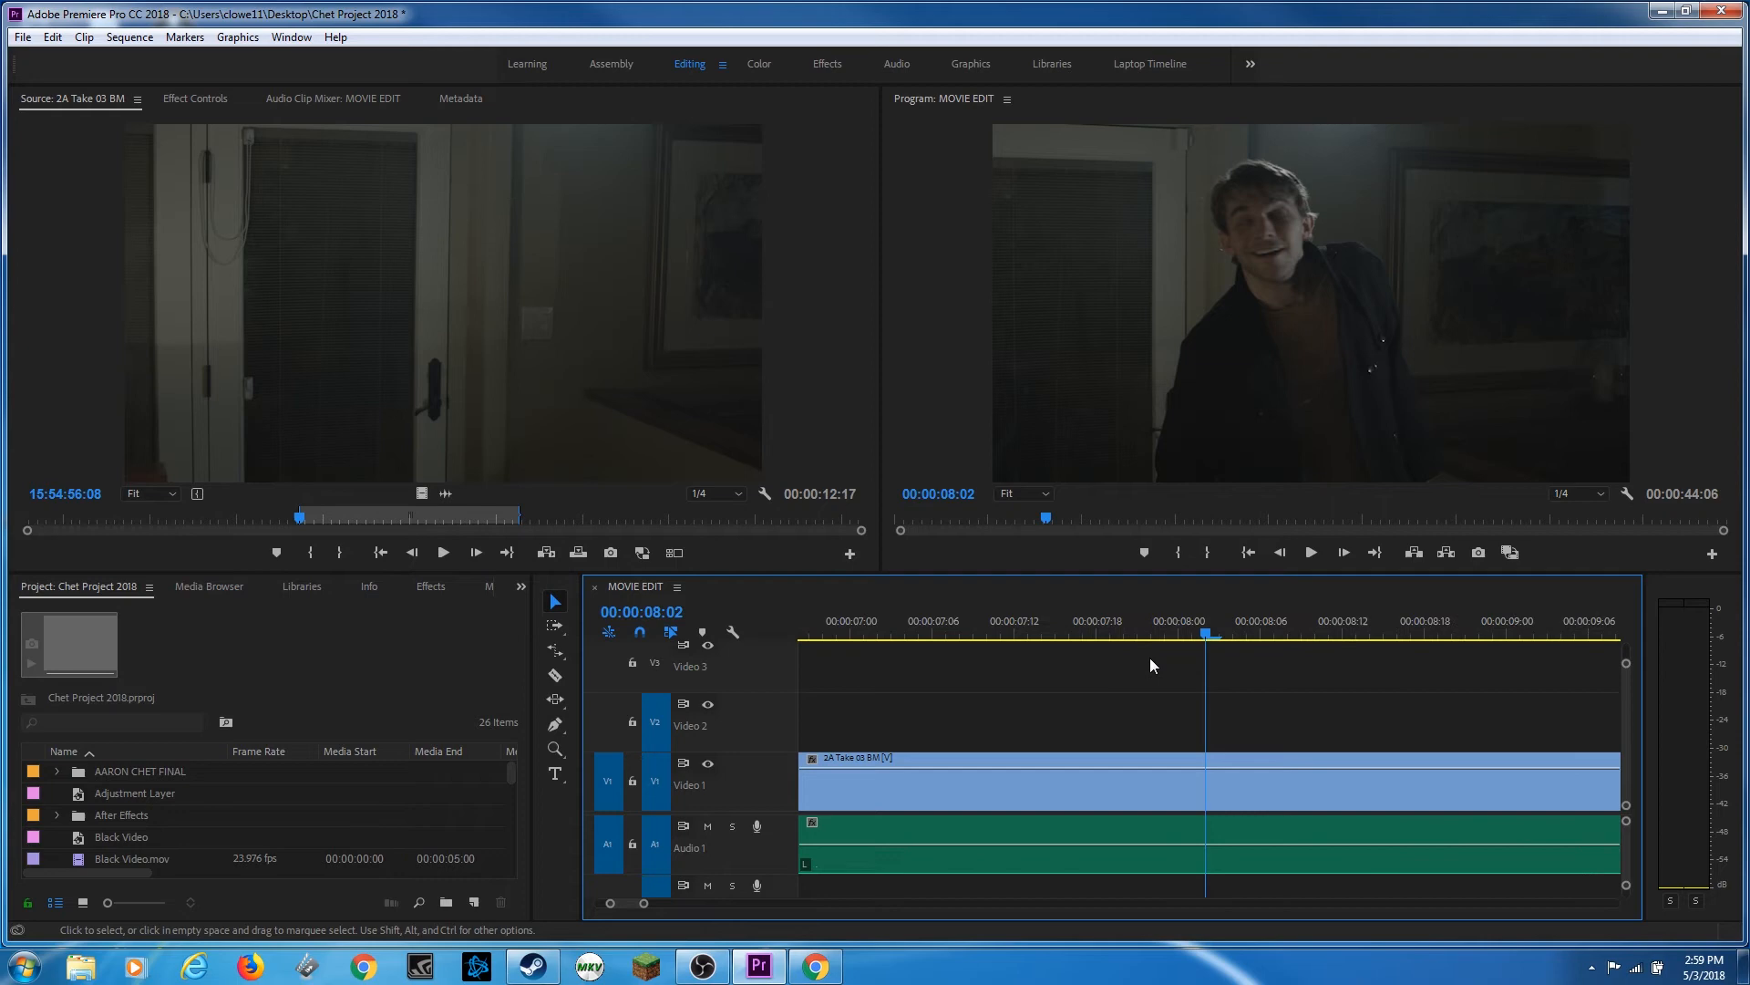
key("minus")
key("minus")
key("minus")
key("minus")
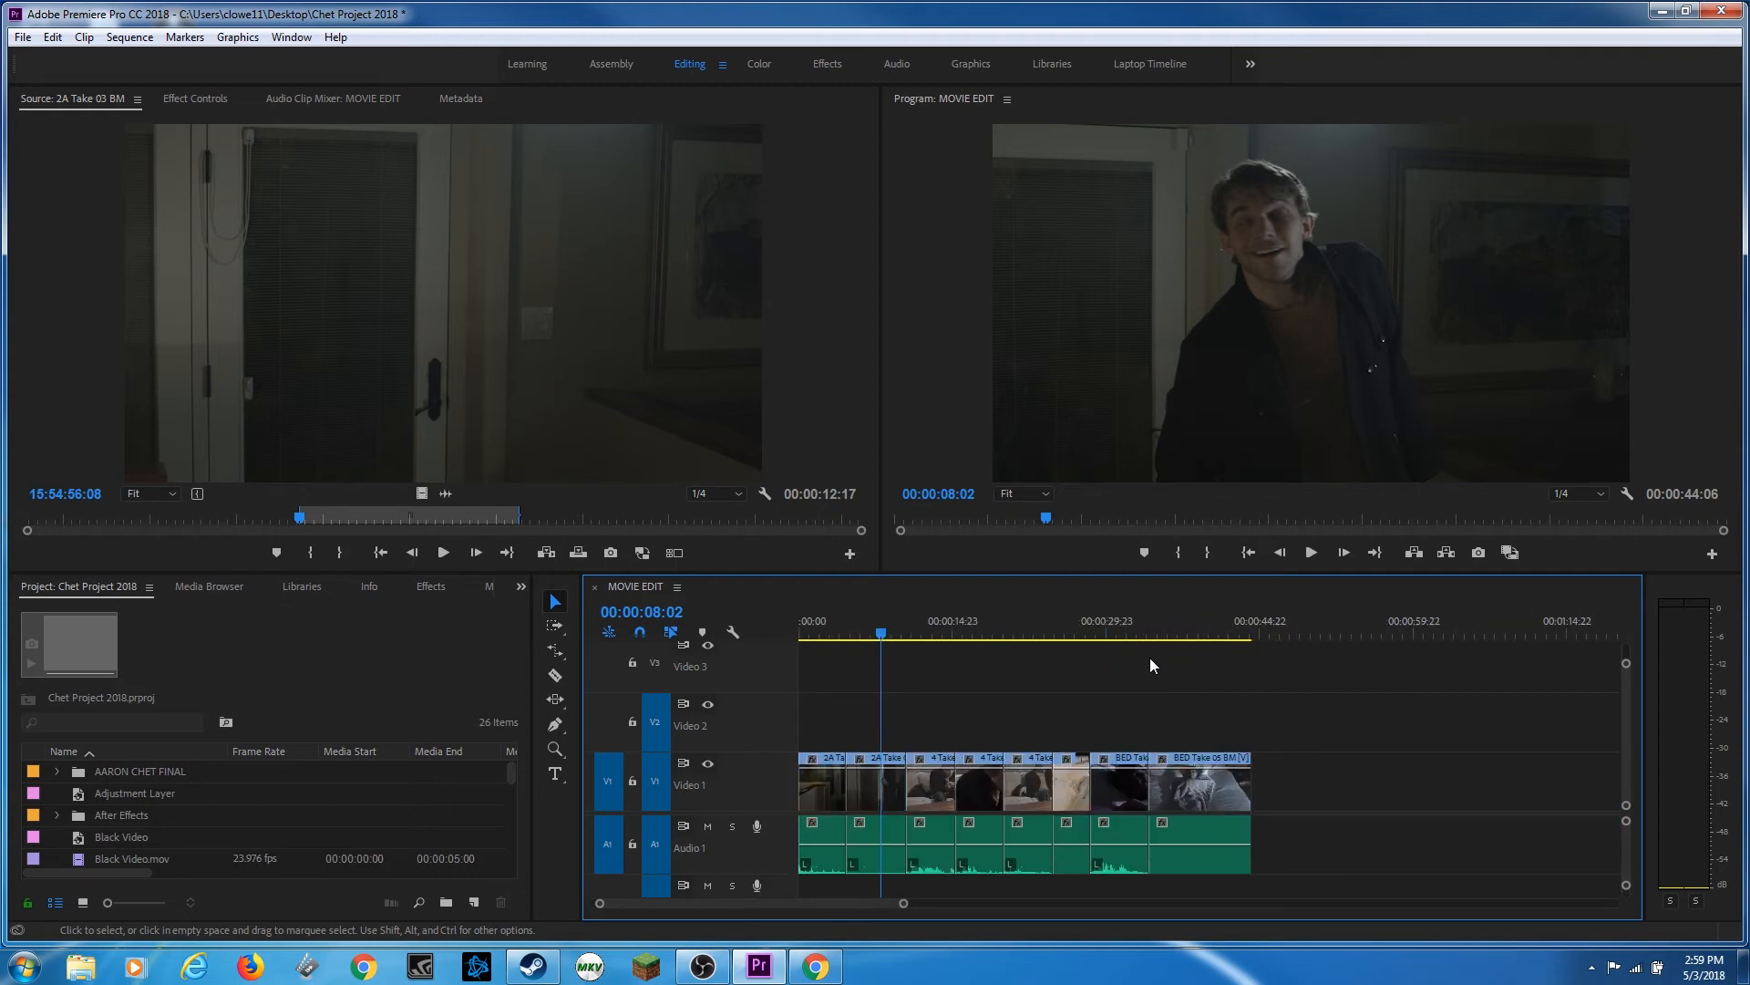
key("equal")
key("equal")
key("equal")
key("equal")
key("equal")
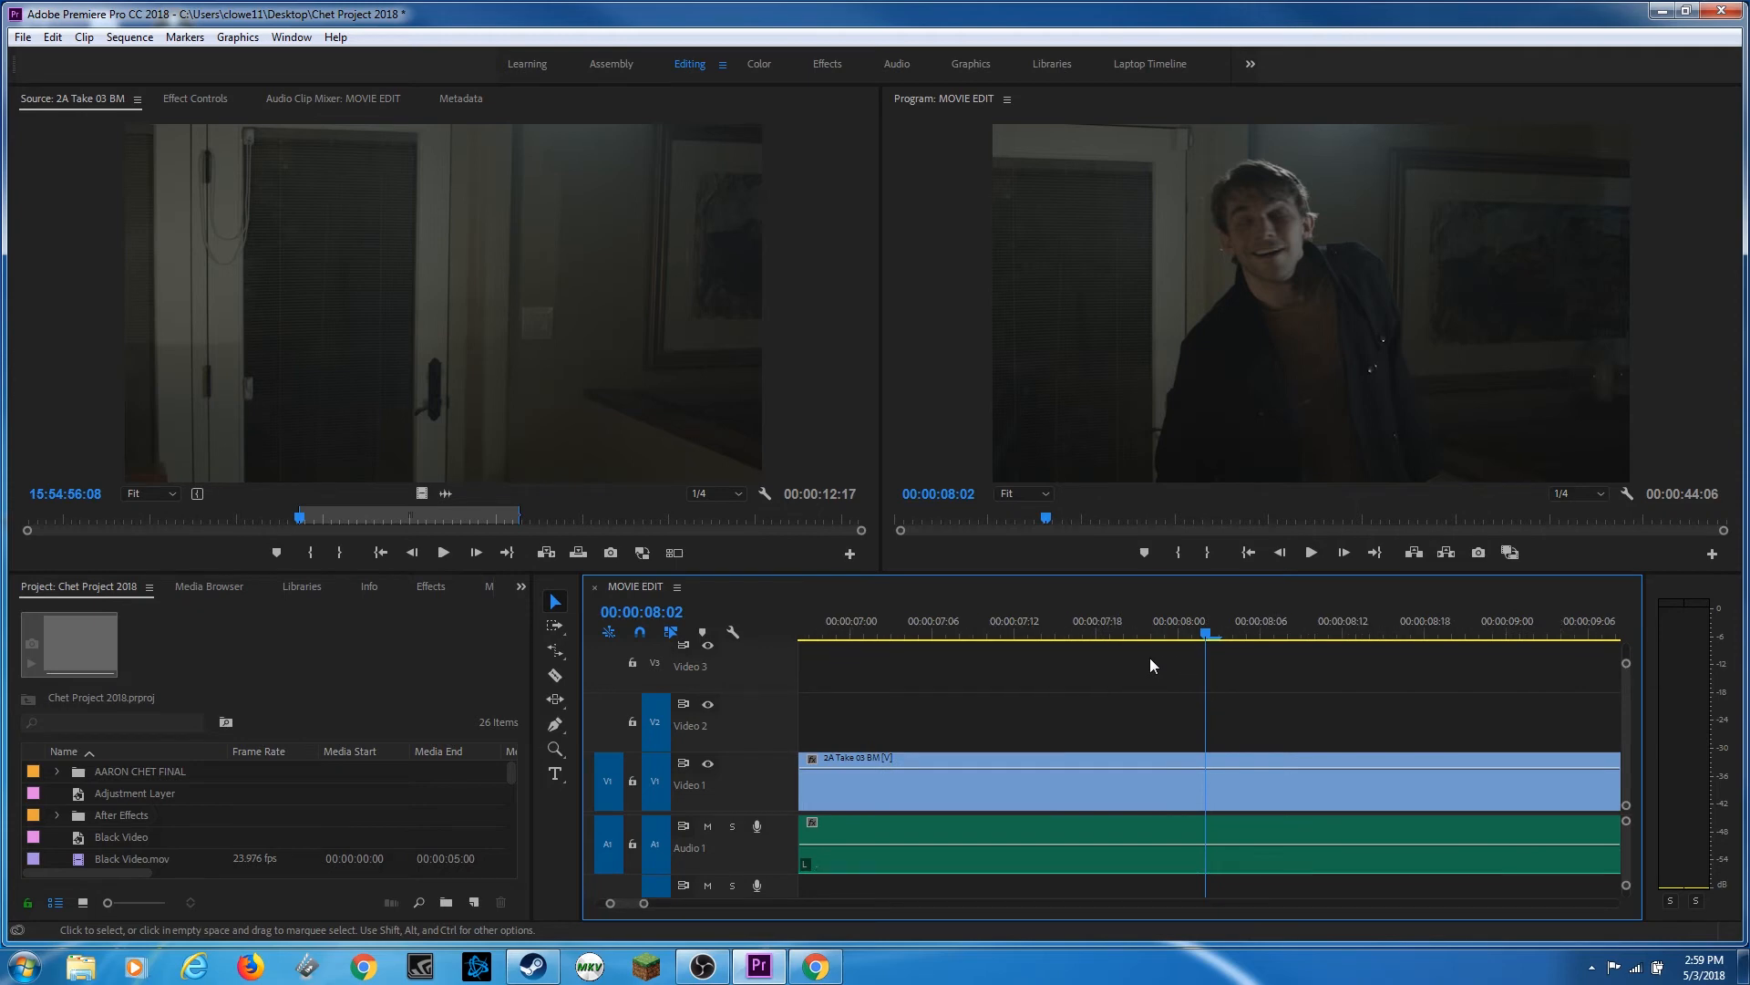
key("minus")
key("minus")
key("minus")
key("equal")
key("equal")
key("equal")
key("equal")
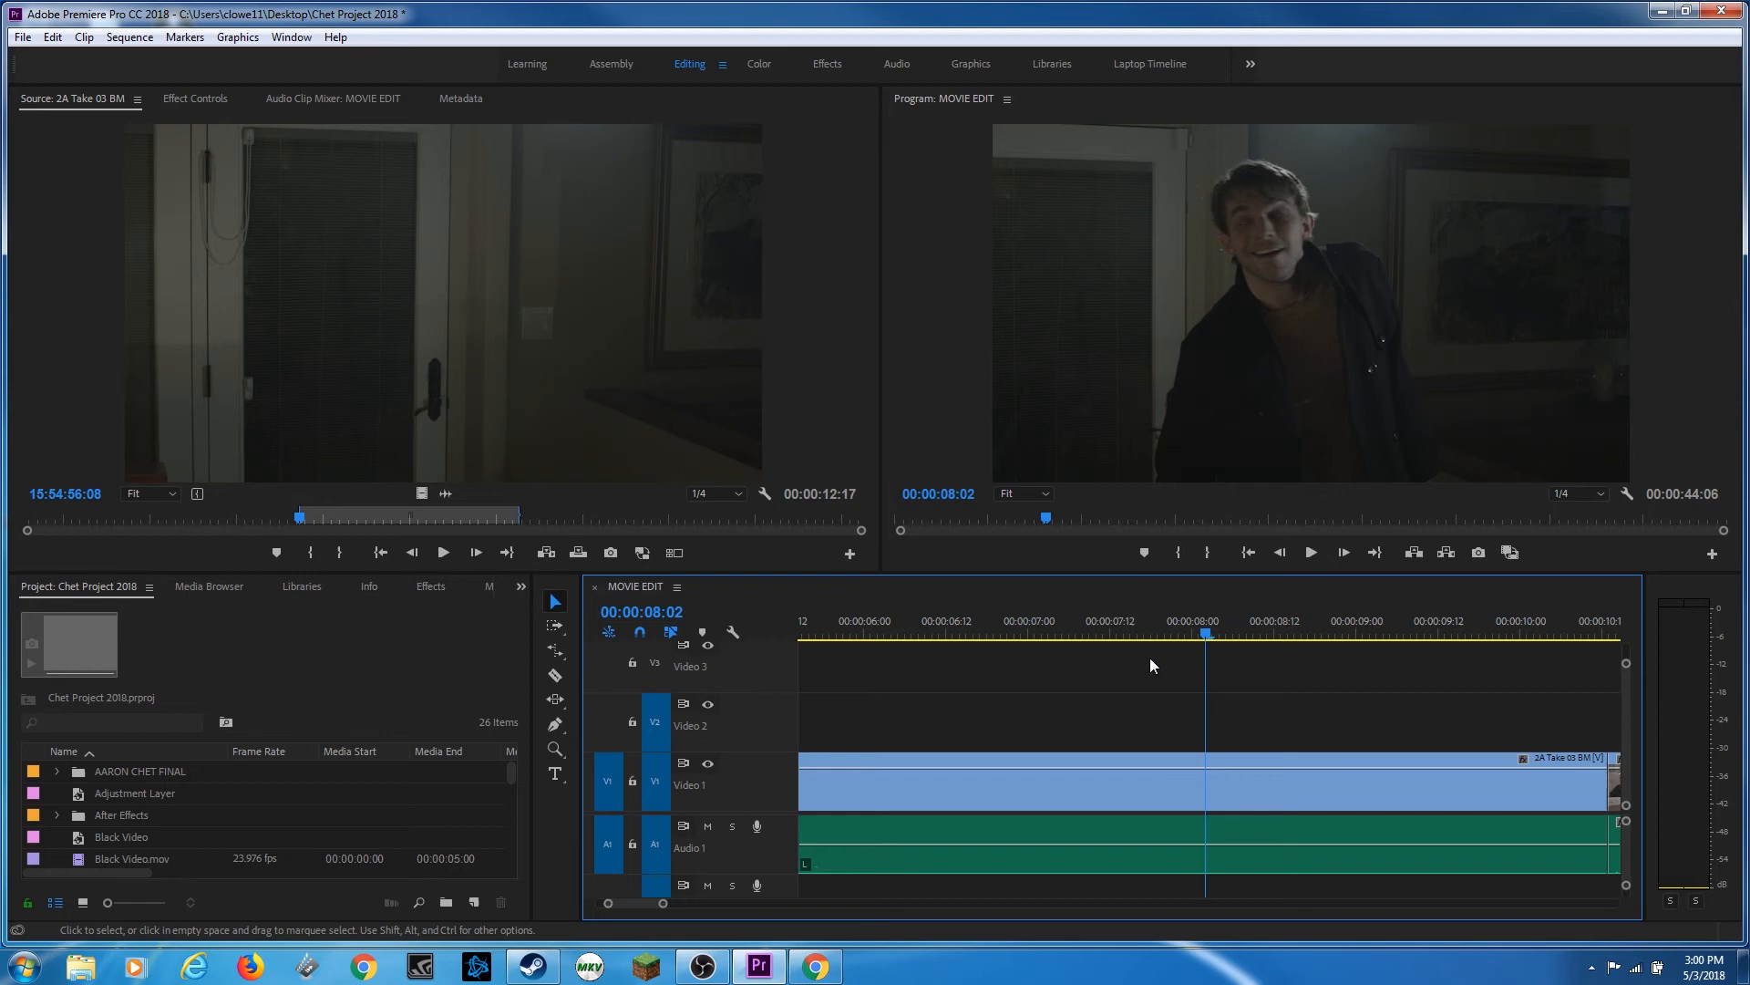
key("backslash")
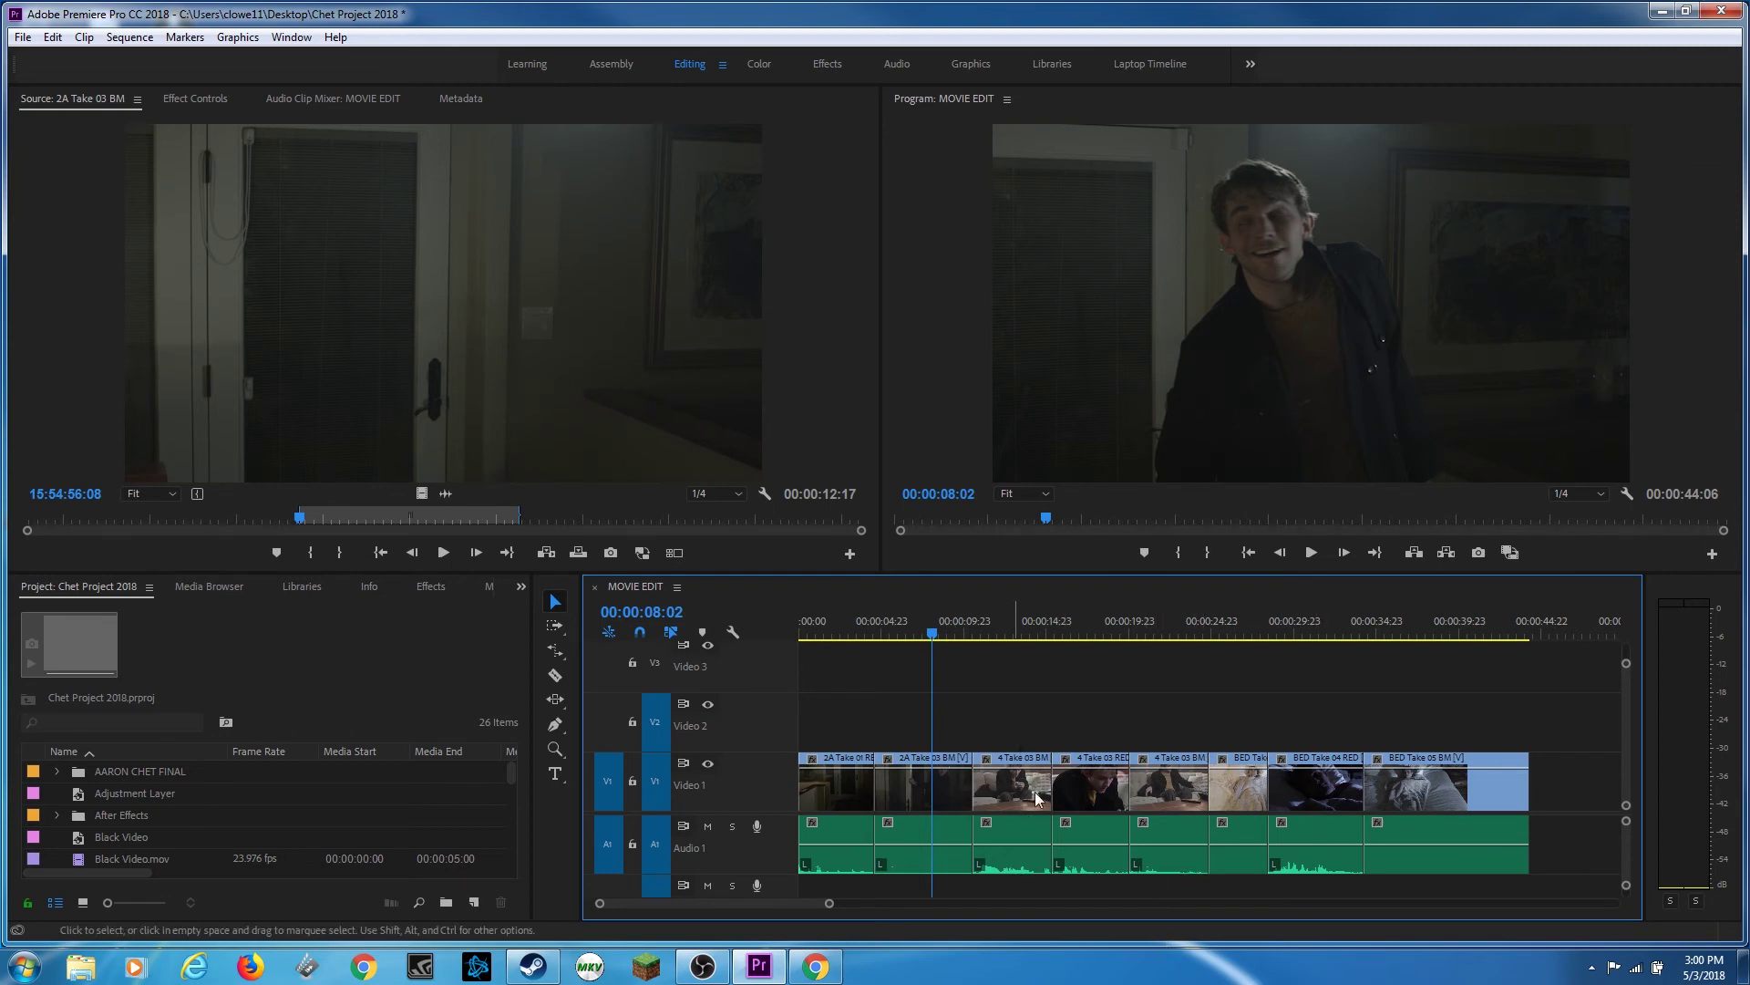
Step: Scrub through the BED Take 04 RED clip, park the playhead at 00:00:21:20 and switch to the Hand Tool
left_click_drag(934, 626, 1308, 667)
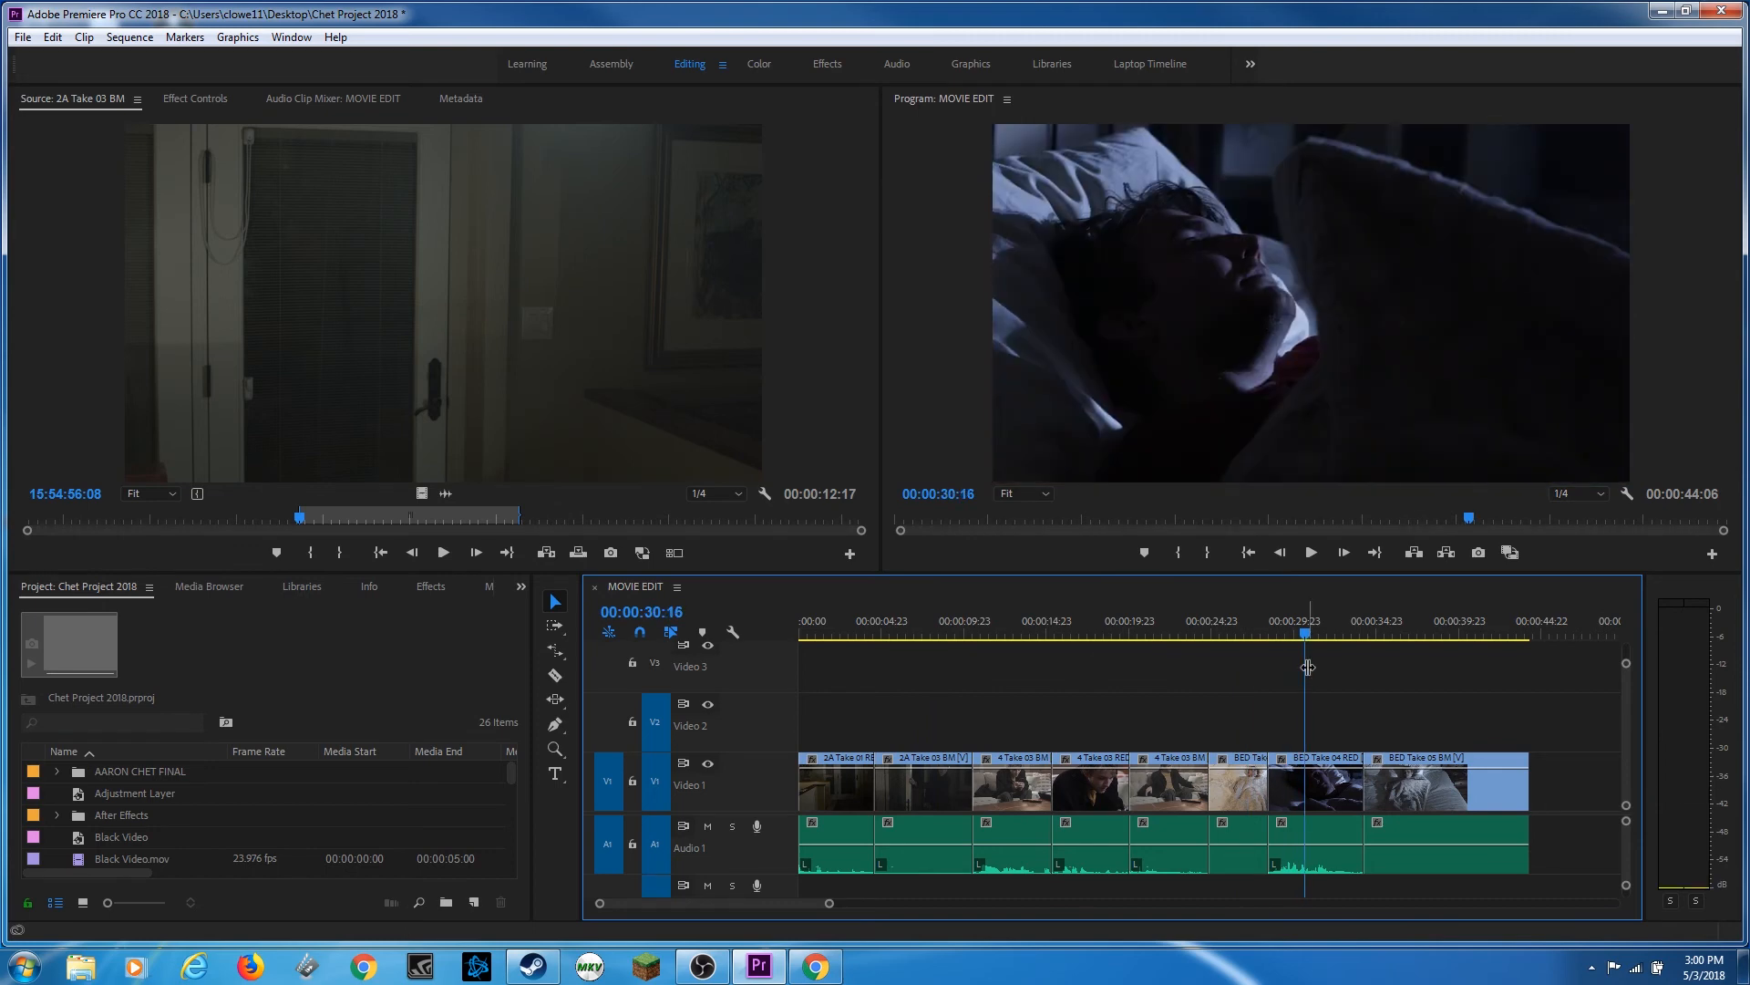
scroll(1307, 669, "up", 5)
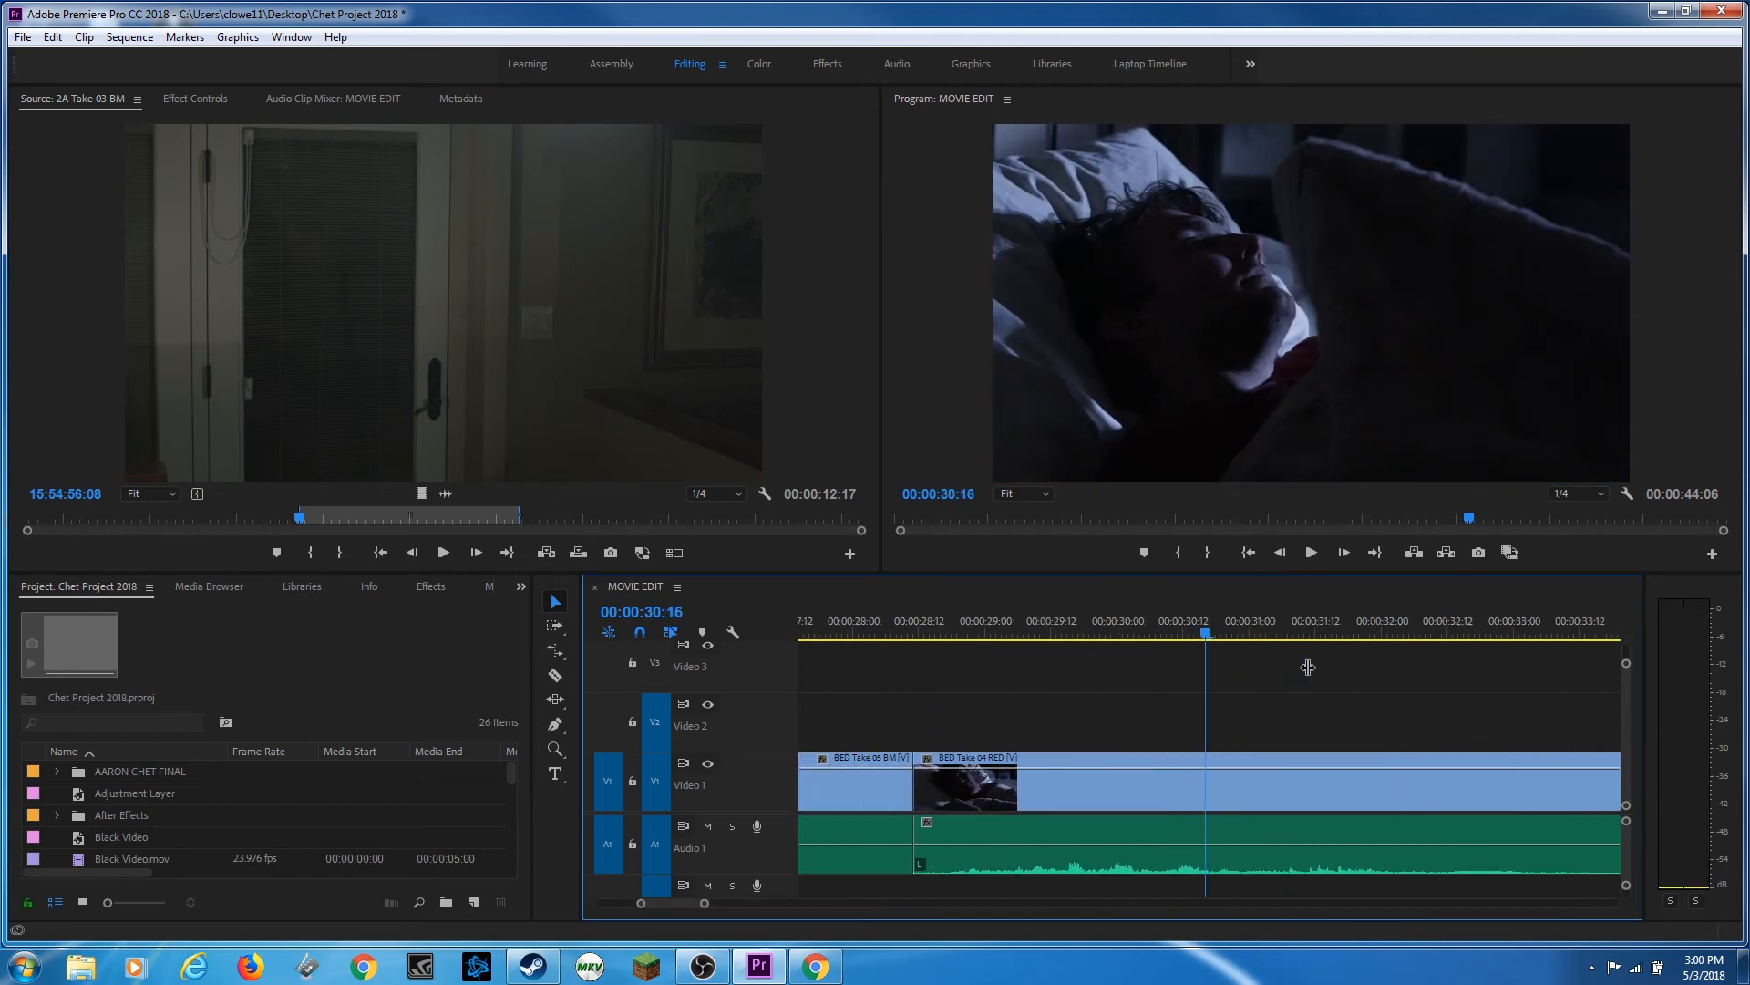
scroll(1308, 667, "down", 5)
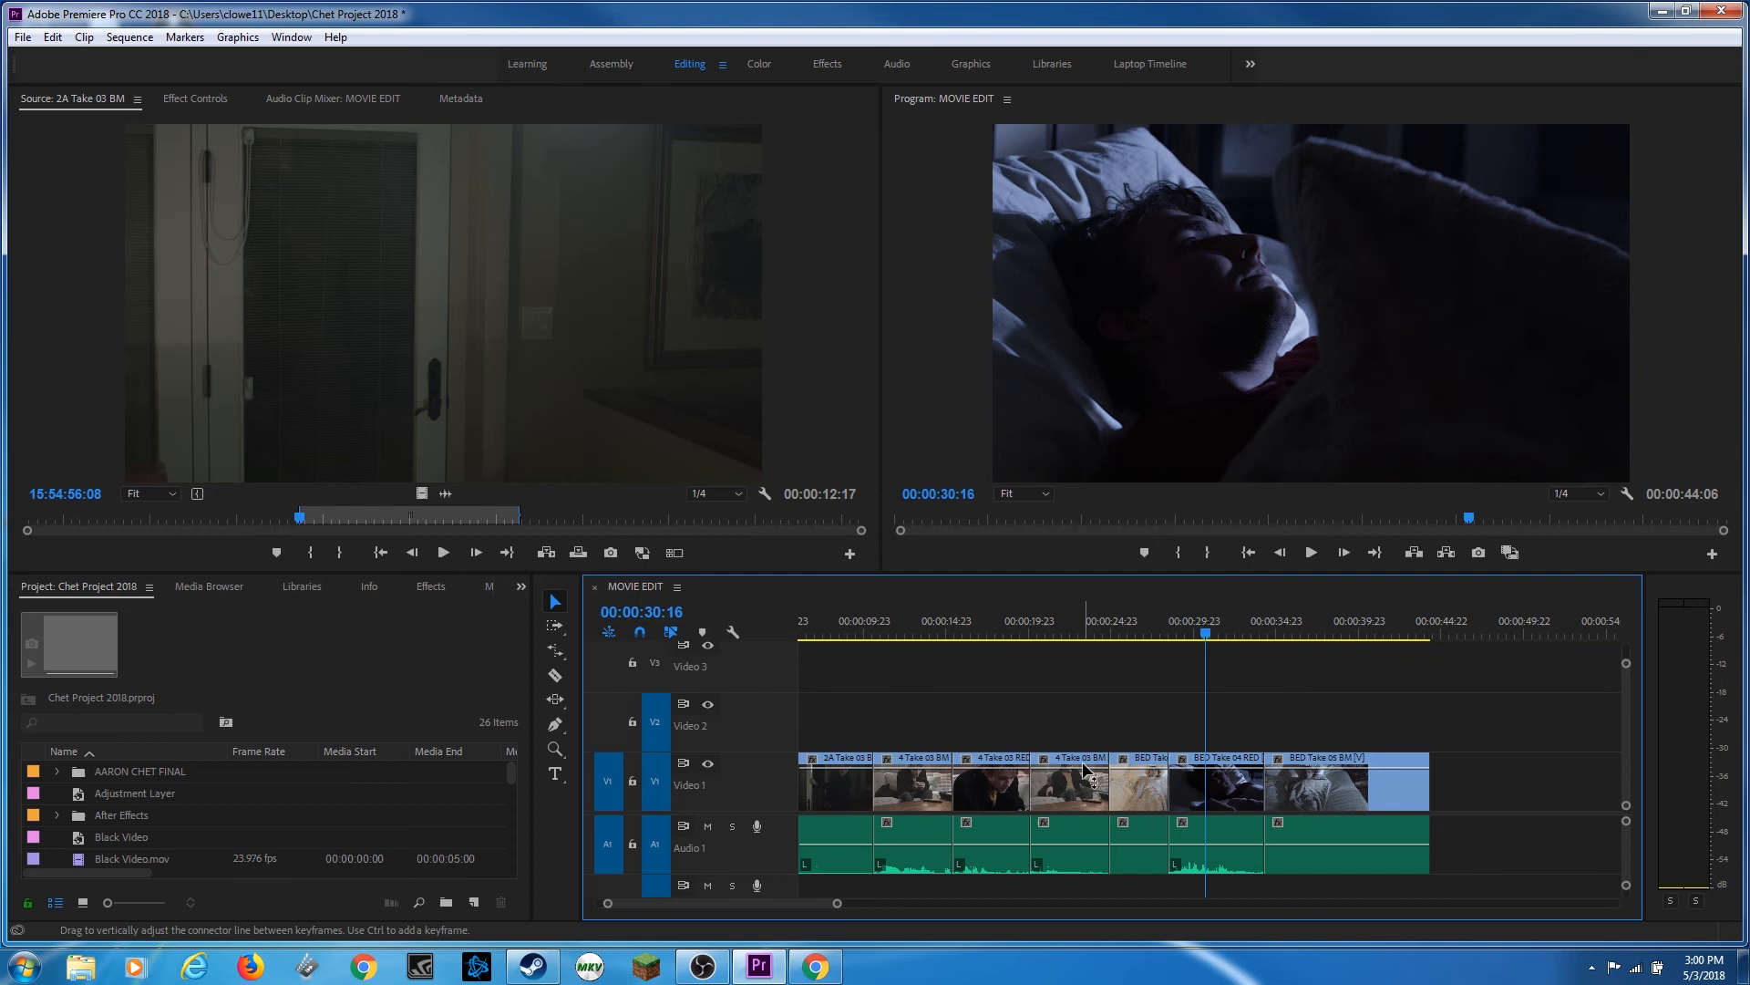
left_click(1062, 622)
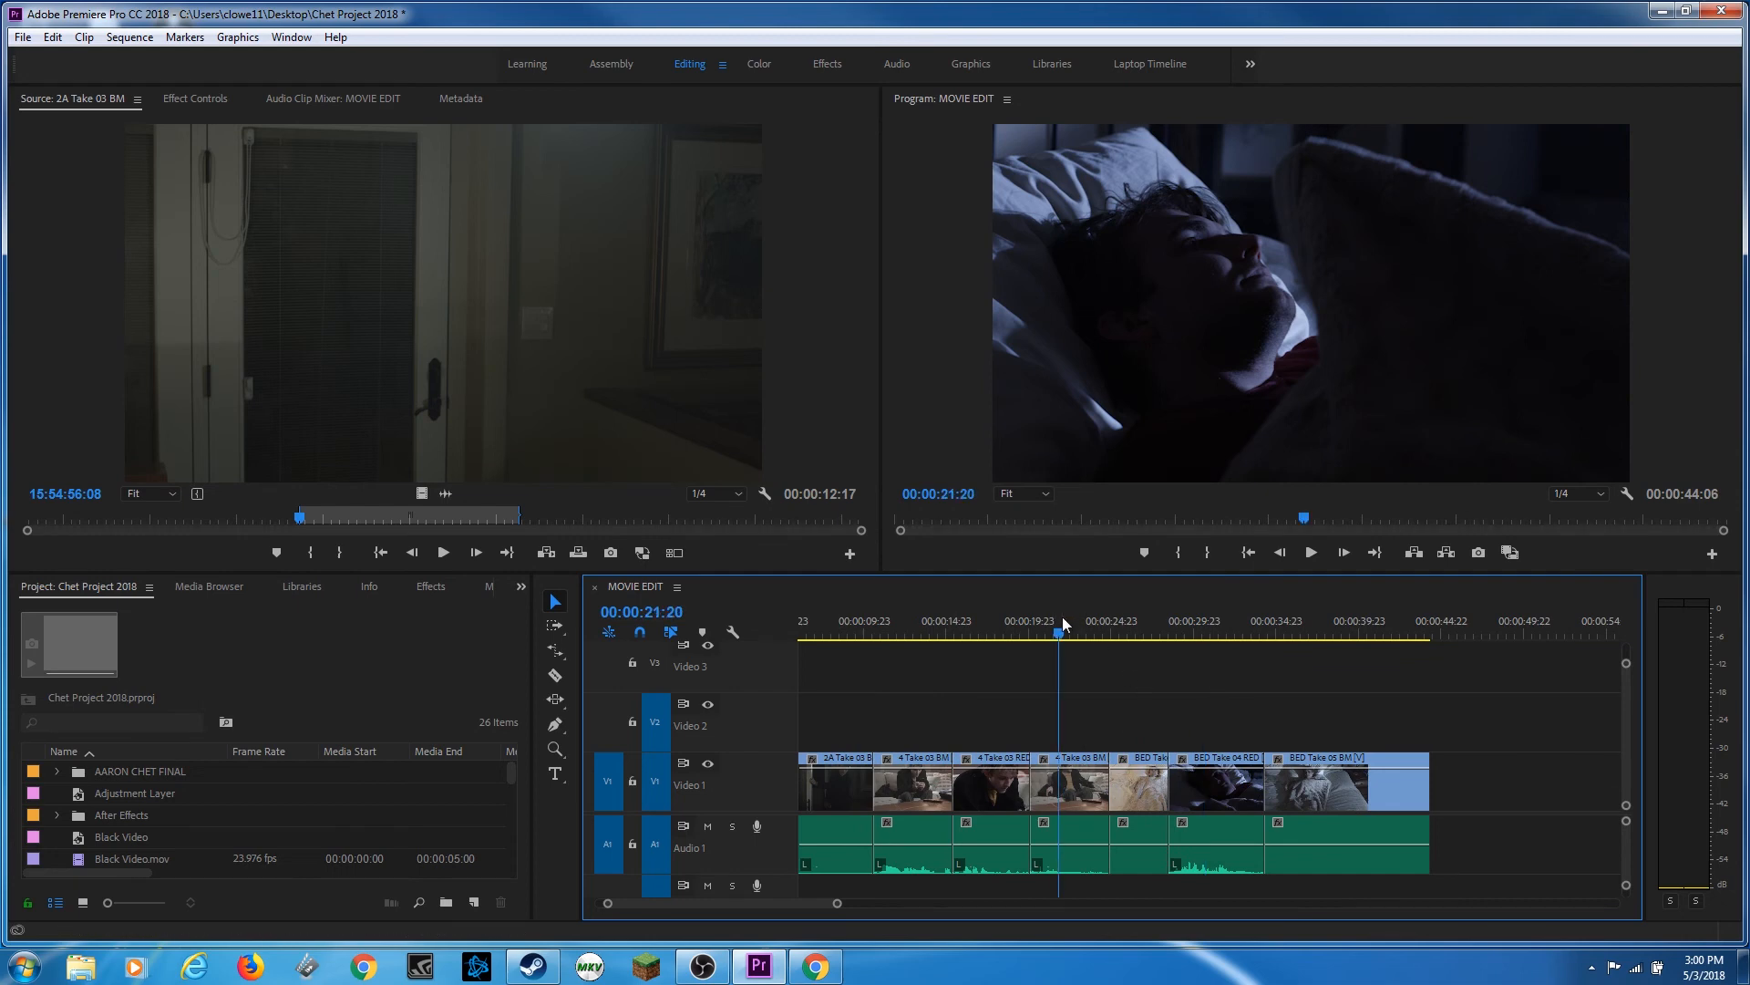
scroll(1062, 622, "up", 5)
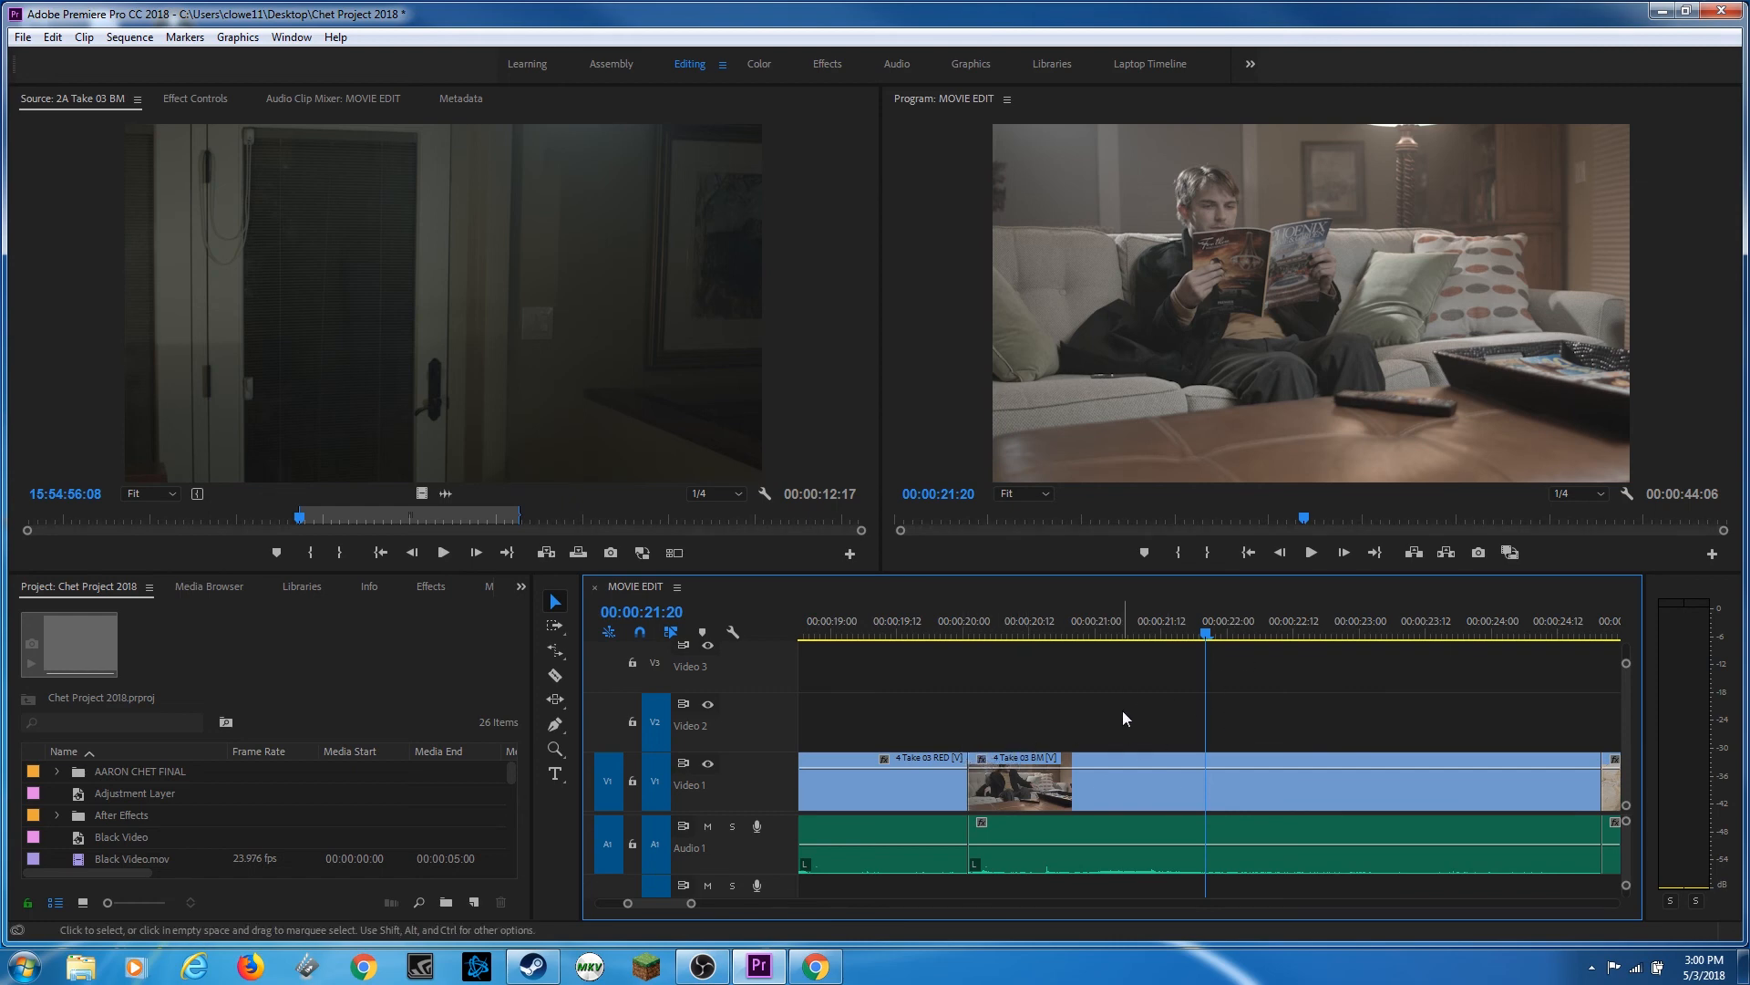
key("h")
mouse_move(1123, 711)
left_mouse_down()
mouse_move(1187, 714)
mouse_move(1104, 720)
mouse_move(1450, 721)
left_mouse_up()
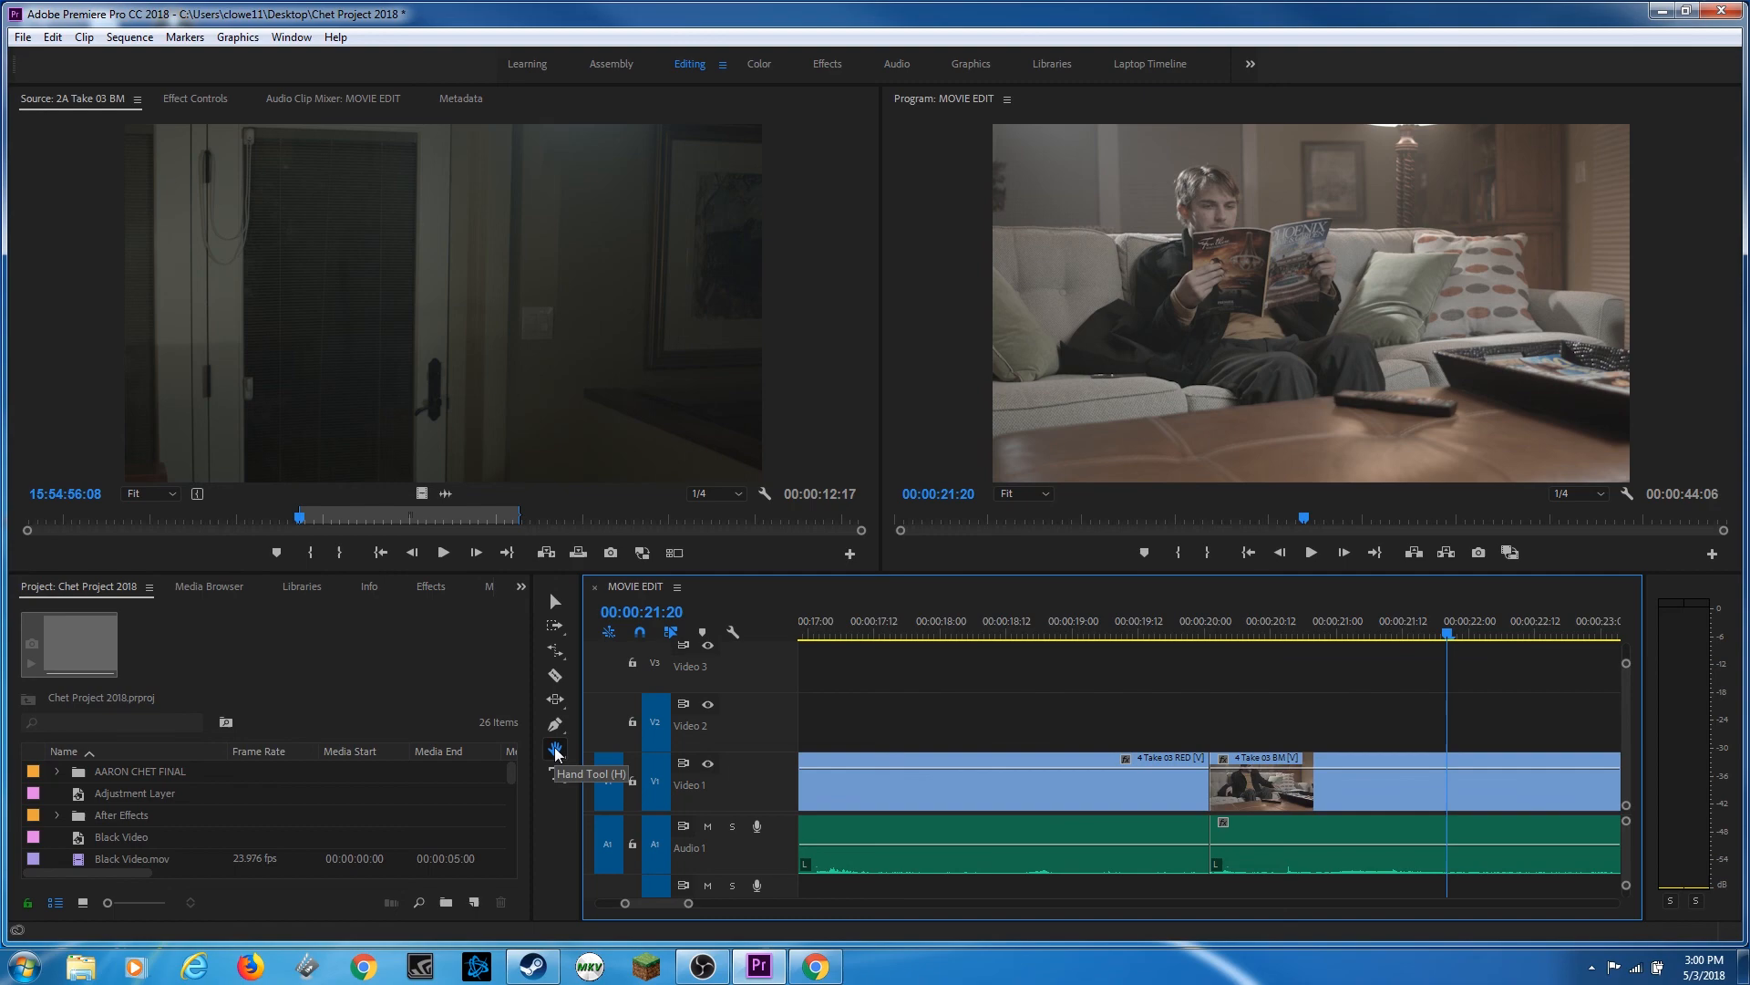